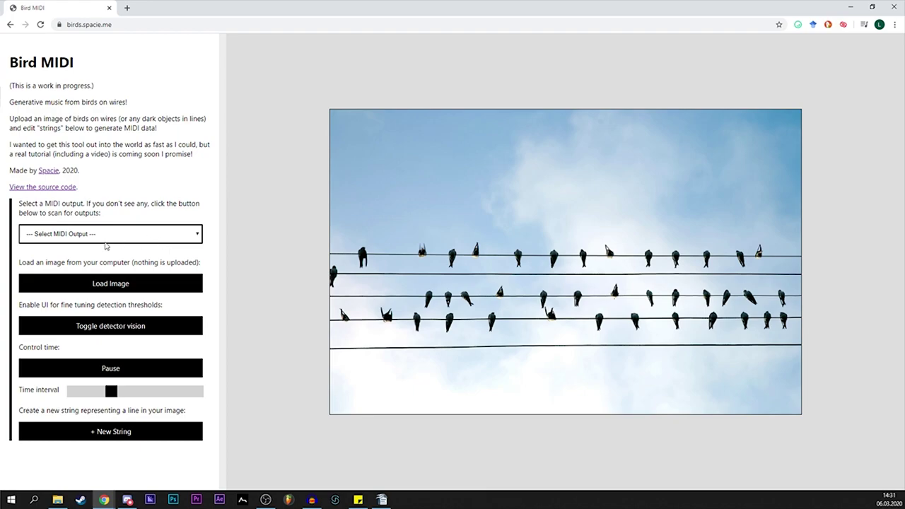
Choose Browser synth from Bird MIDI's MIDI output dropdown.
left_click(83, 234)
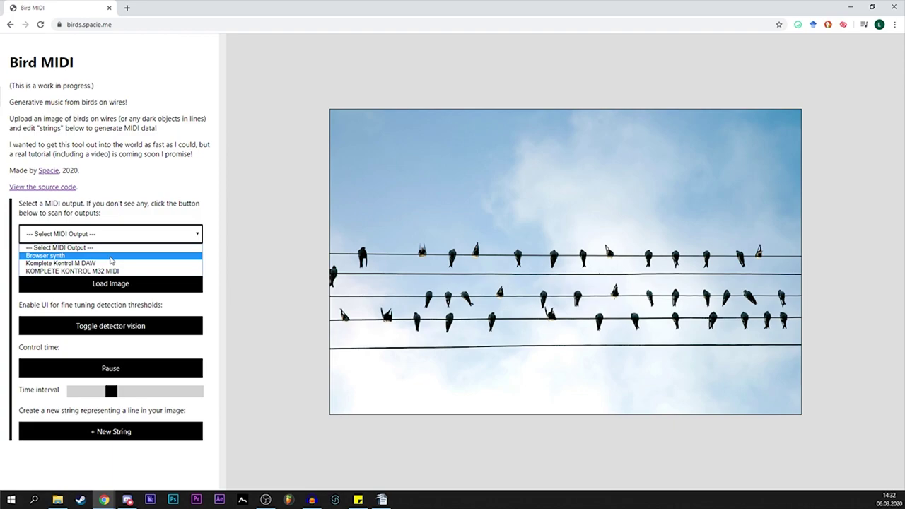
left_click(47, 262)
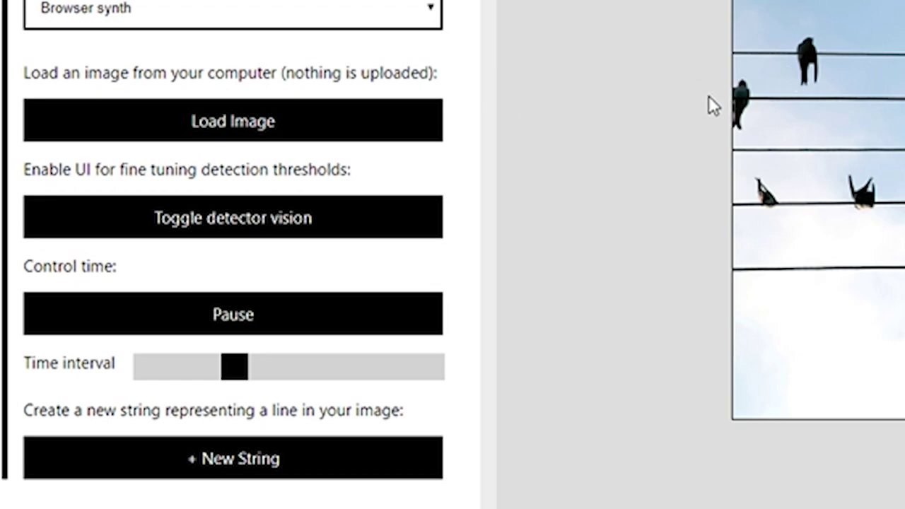
Add a new string on the top wire, shrink its radius to minimum, and set octave 4 (C4).
left_click(244, 463)
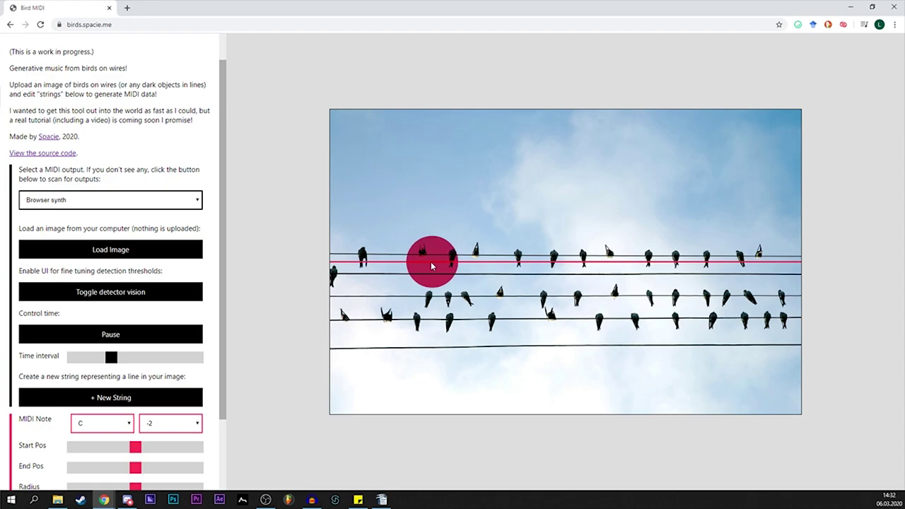
scroll(416, 278, "down", 2)
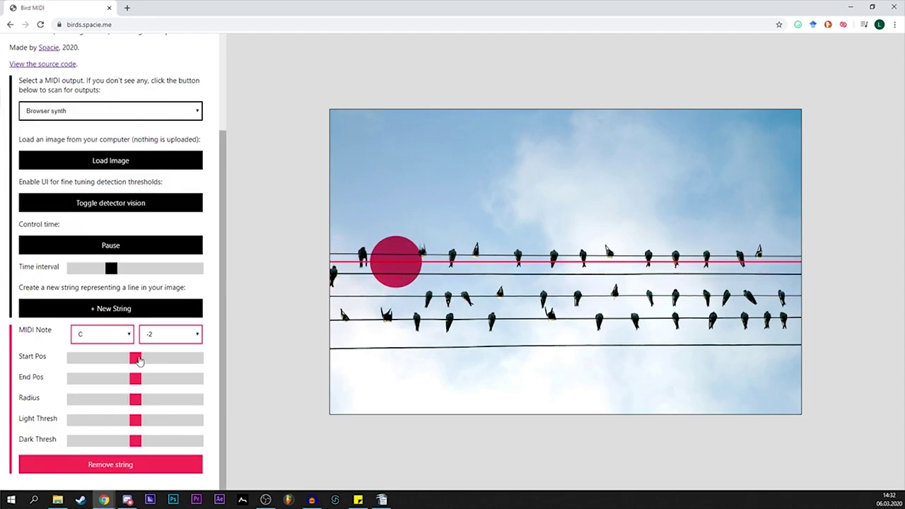
left_click_drag(134, 399, 129, 403)
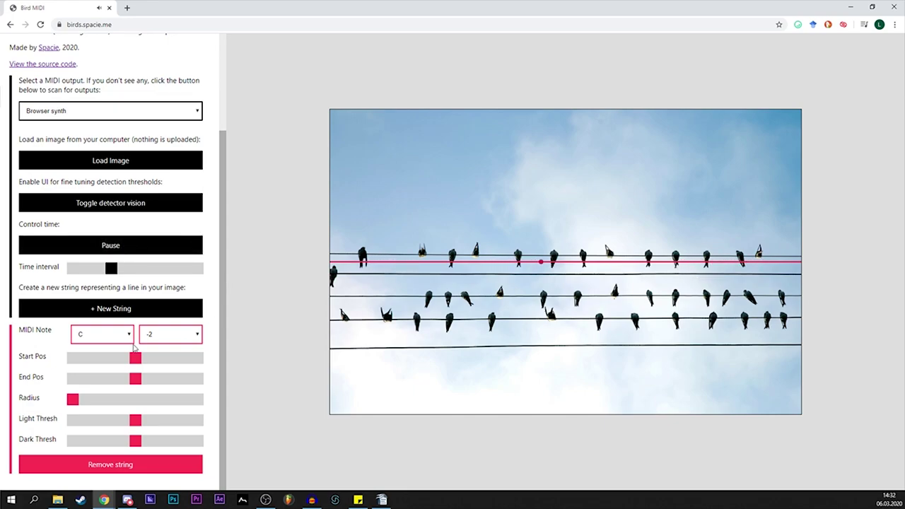
left_click(155, 338)
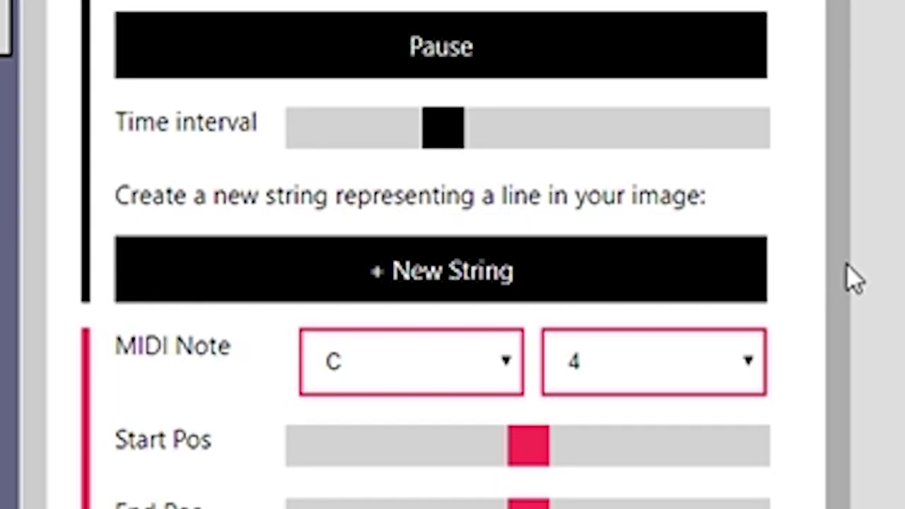
Add a second string, slide its start position onto a lower wire, and set octave 5 (C5).
left_click(347, 269)
left_click_drag(135, 359, 159, 366)
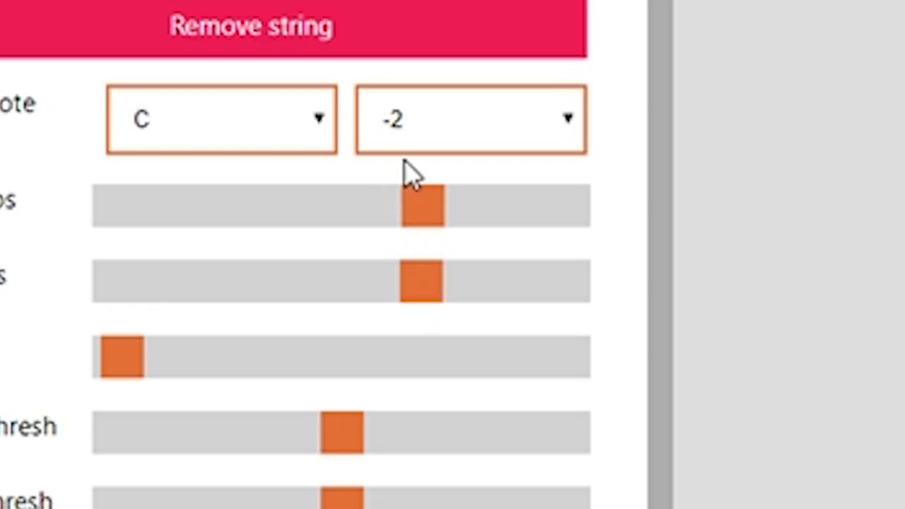
left_click(148, 341)
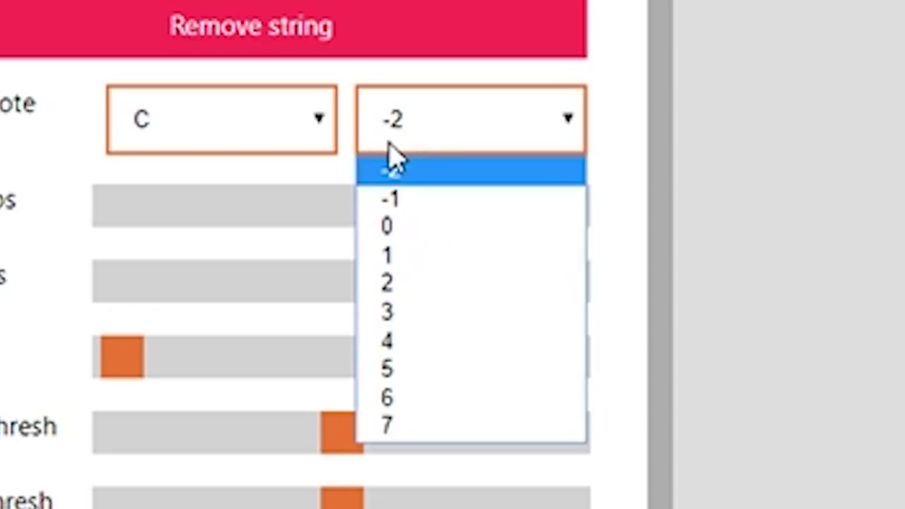
left_click(420, 373)
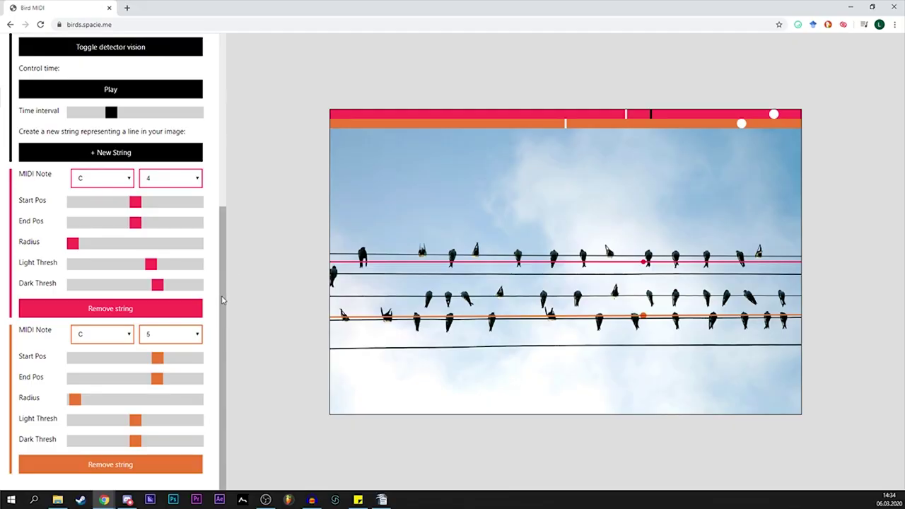
scroll(222, 302, "up", 3)
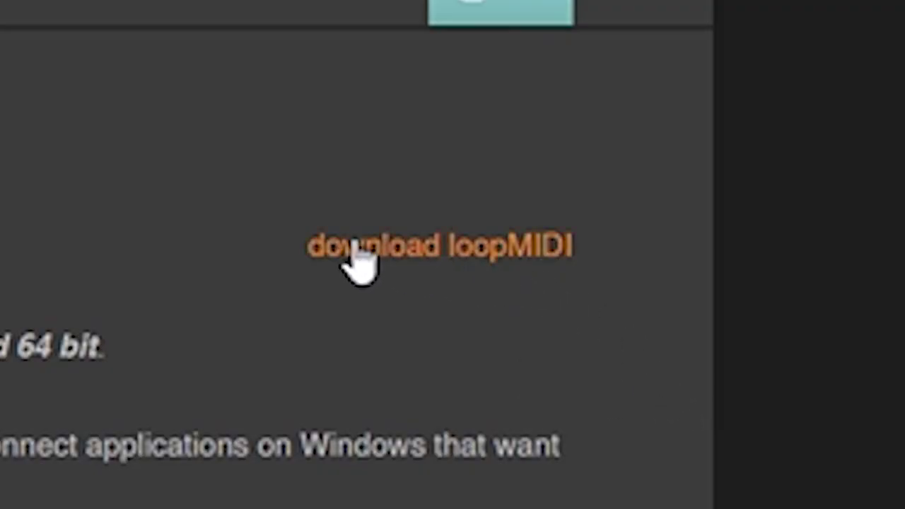
Download loopMIDI and run loopMIDISetup.exe from the downloaded zip.
left_click(583, 153)
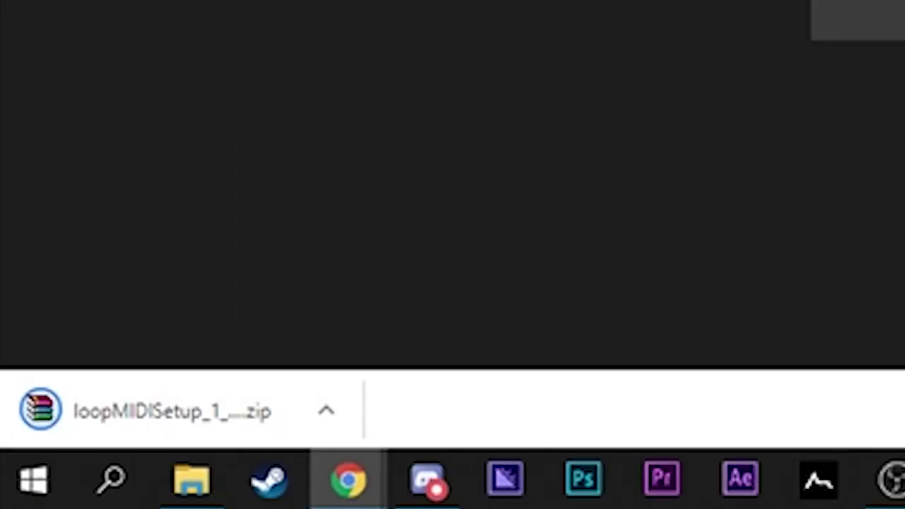
left_click(185, 450)
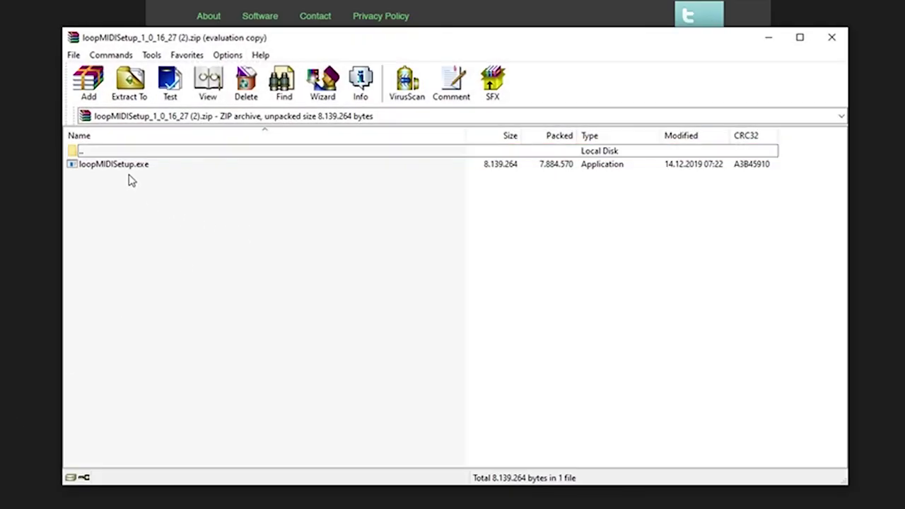
double_click(115, 165)
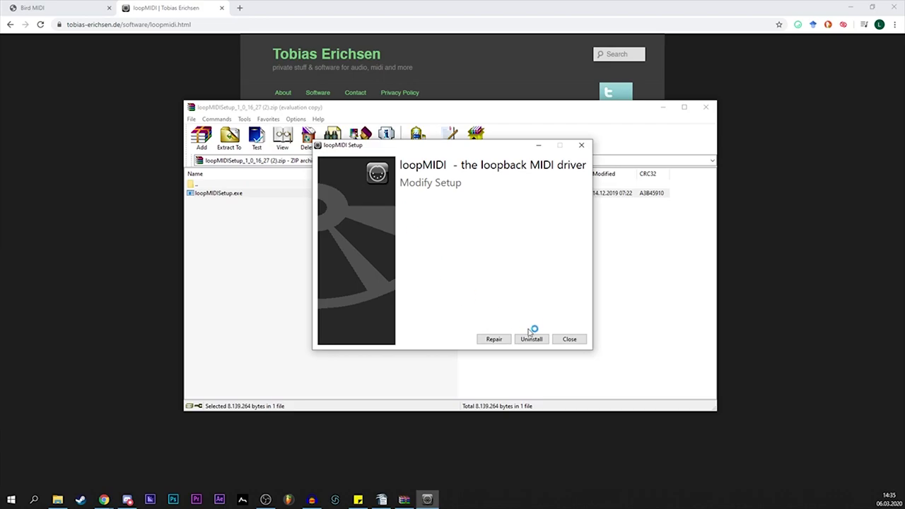
left_click_drag(436, 147, 478, 271)
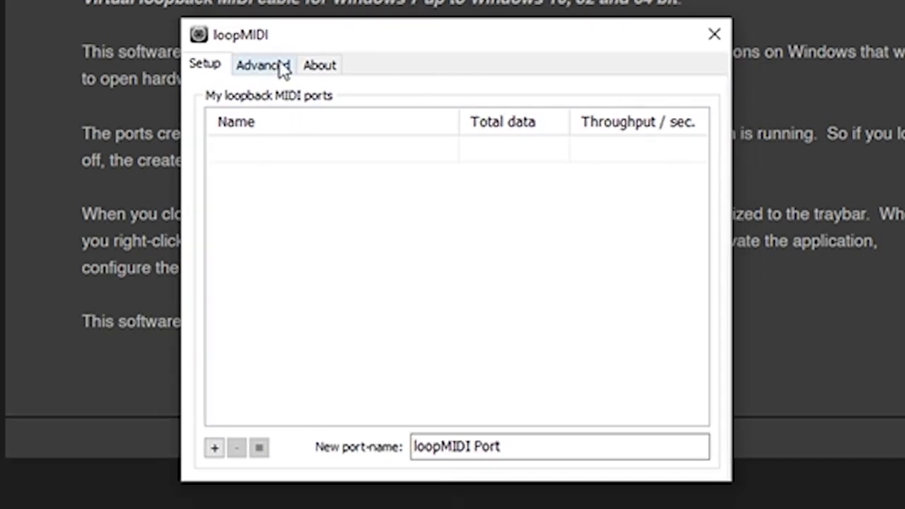
Review loopMIDI's settings and about pages, then replace the default port name to create port uwu.
left_click(277, 105)
left_click(319, 105)
left_click(207, 67)
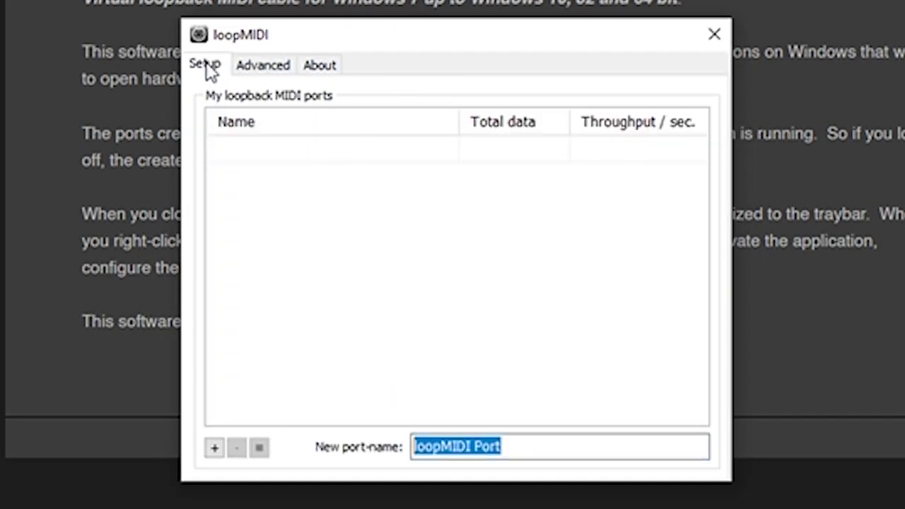
left_click(465, 366)
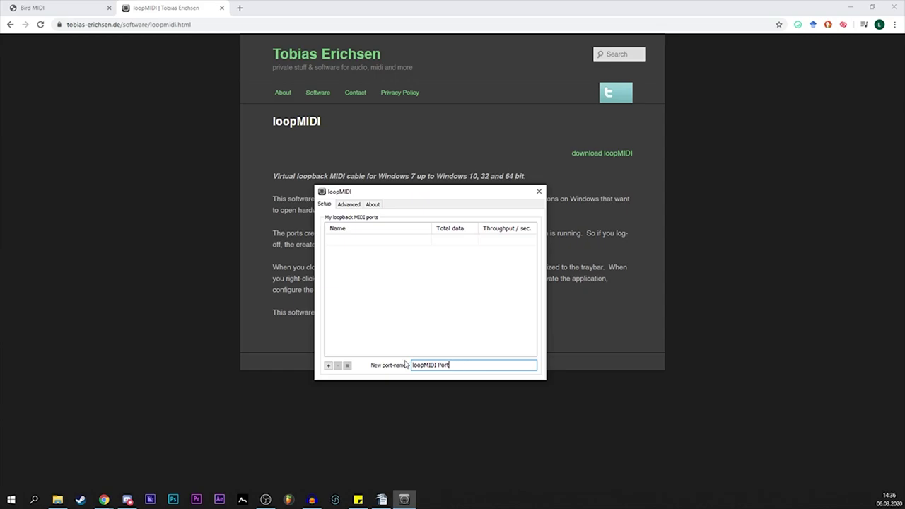
left_click_drag(473, 366, 400, 365)
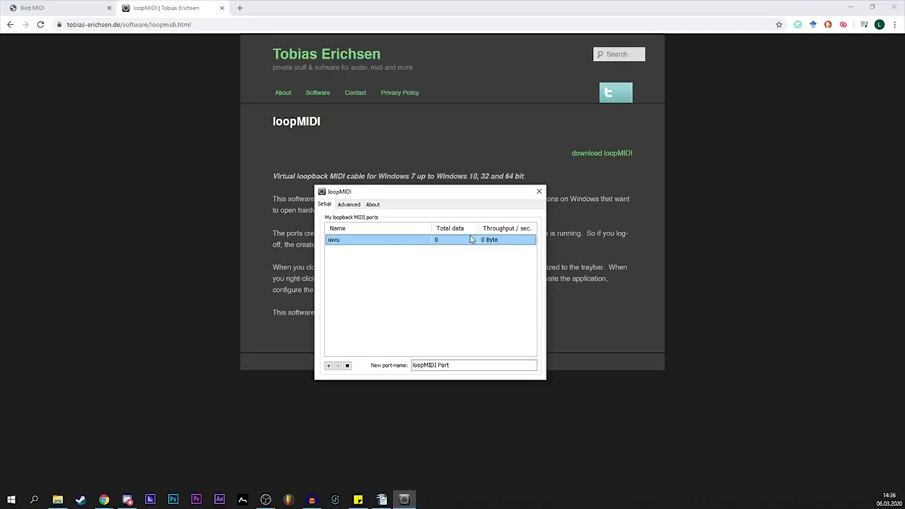
left_click(405, 501)
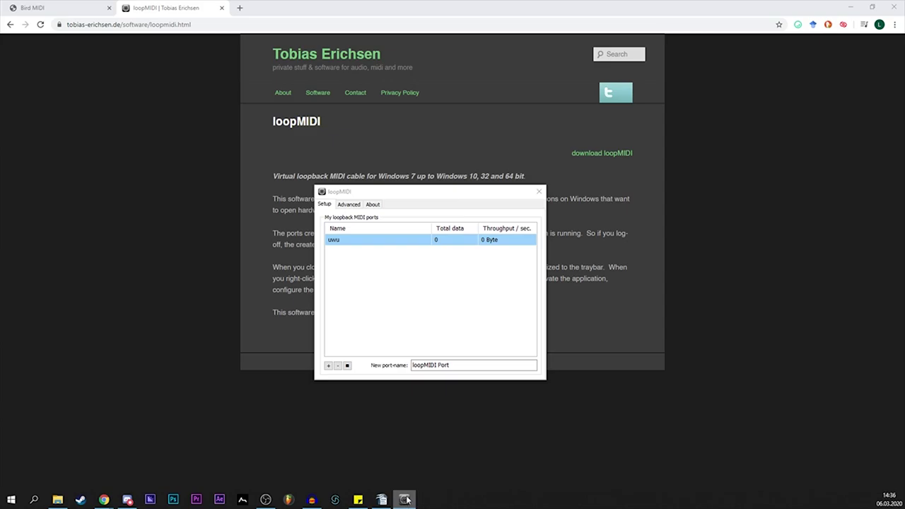
Reload Bird MIDI so it detects the new port, and set its MIDI output to uwu.
left_click(63, 7)
scroll(218, 89, "up", 2)
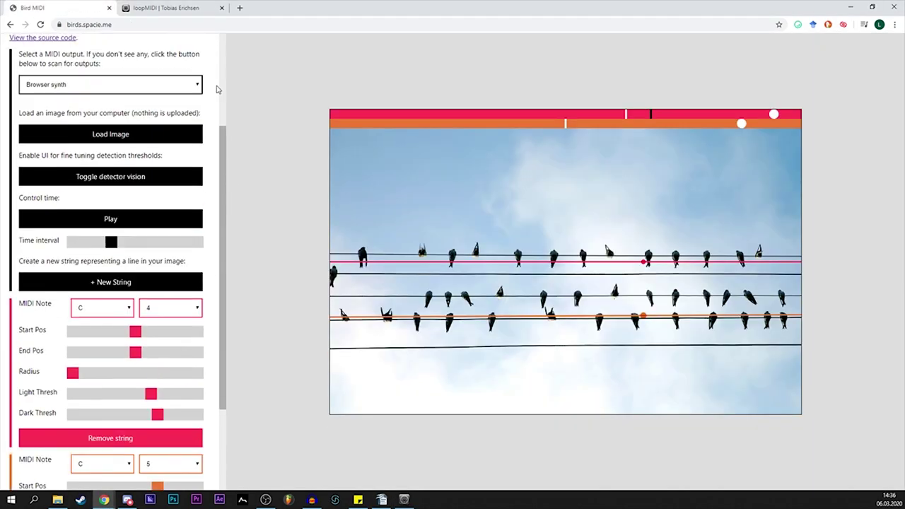
scroll(218, 89, "up", 2)
left_click(109, 234)
left_click(109, 234)
left_click(40, 24)
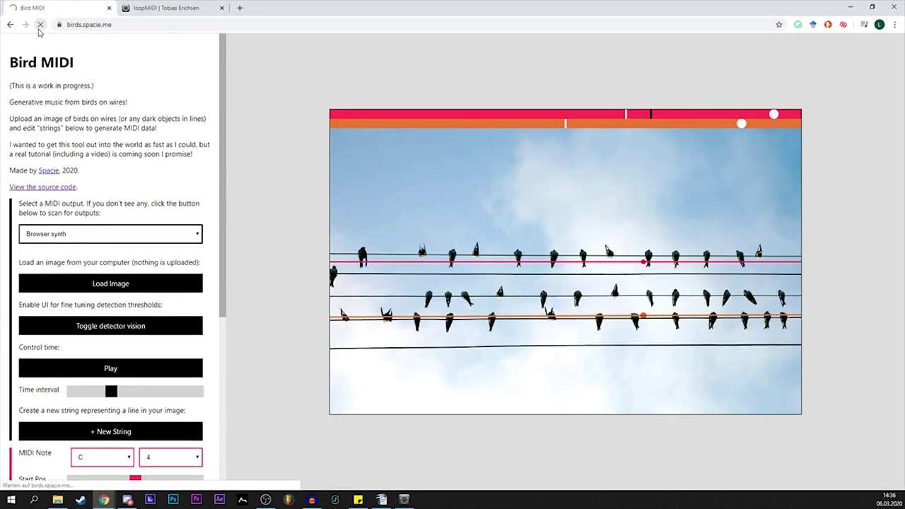
left_click(117, 209)
left_click(94, 237)
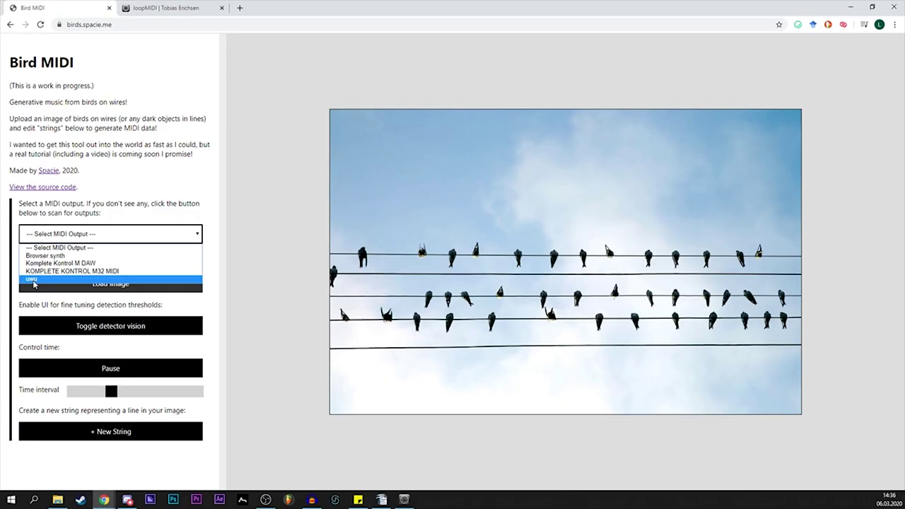
left_click(33, 280)
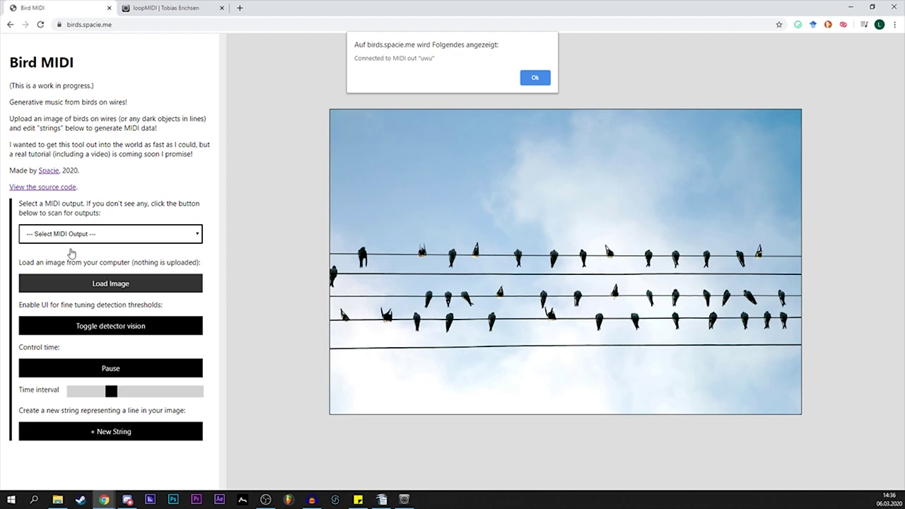
key("Return")
Add a new string, adjust its slider, and bring up FL Studio's MIDI settings with uwu enabled.
left_click(111, 431)
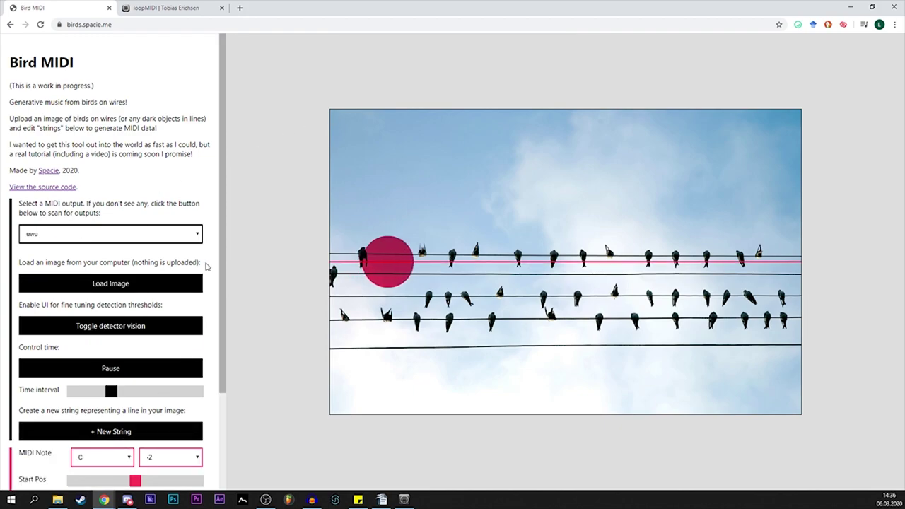
scroll(223, 294, "down", 1)
scroll(224, 294, "down", 2)
left_click_drag(135, 400, 76, 406)
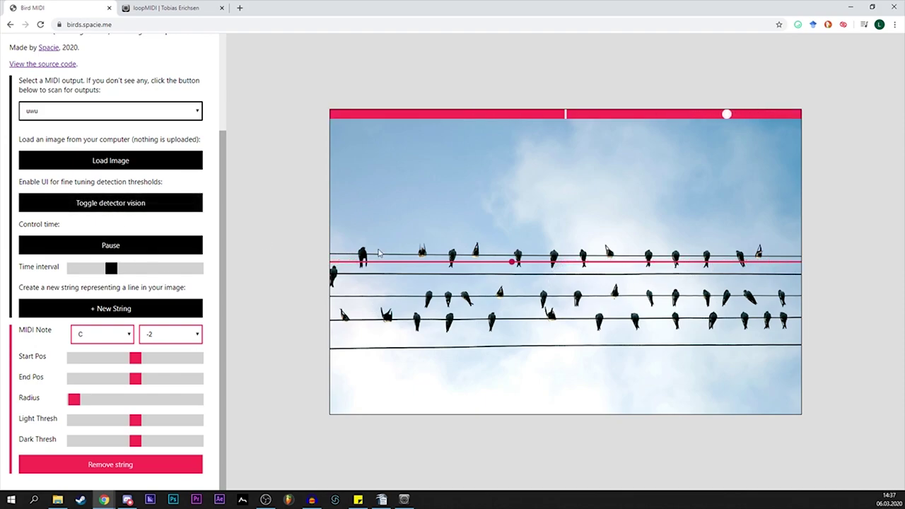
left_click(288, 500)
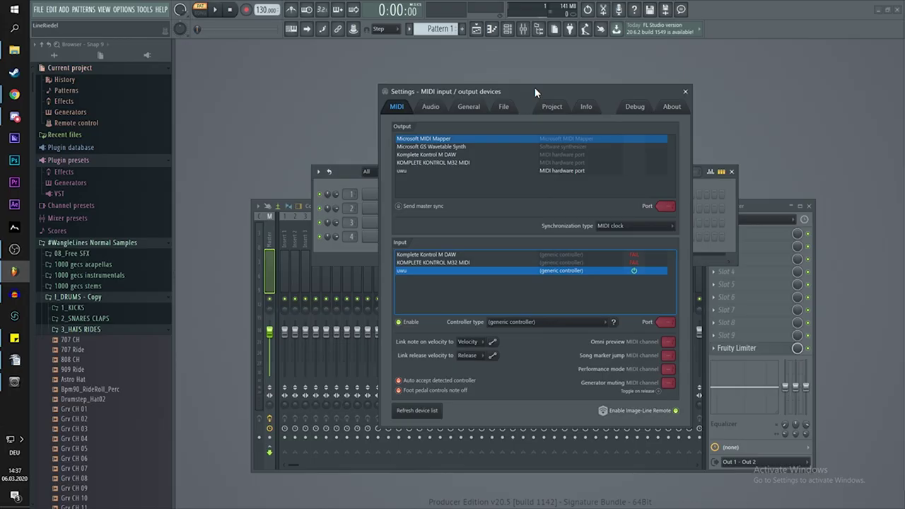
left_click_drag(535, 87, 579, 87)
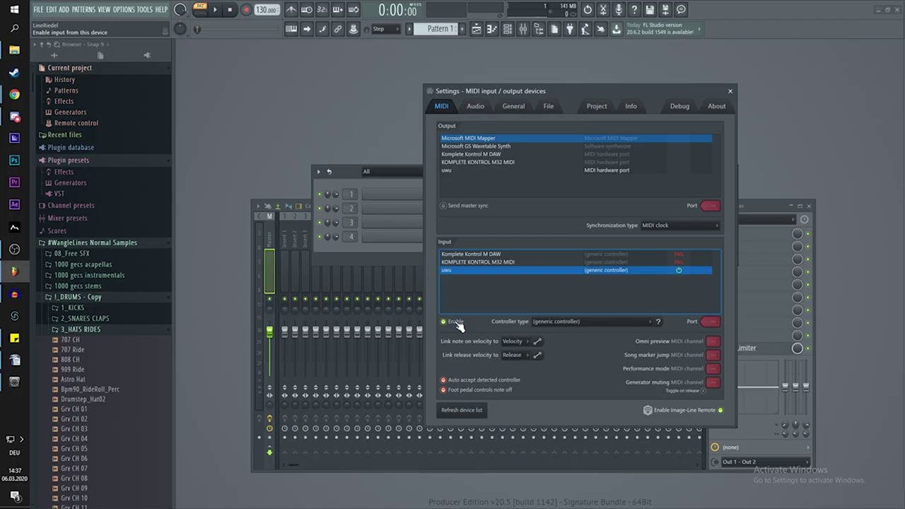
Close MIDI settings and replace the Kick channel with the Massive synth.
key("Escape")
right_click(504, 187)
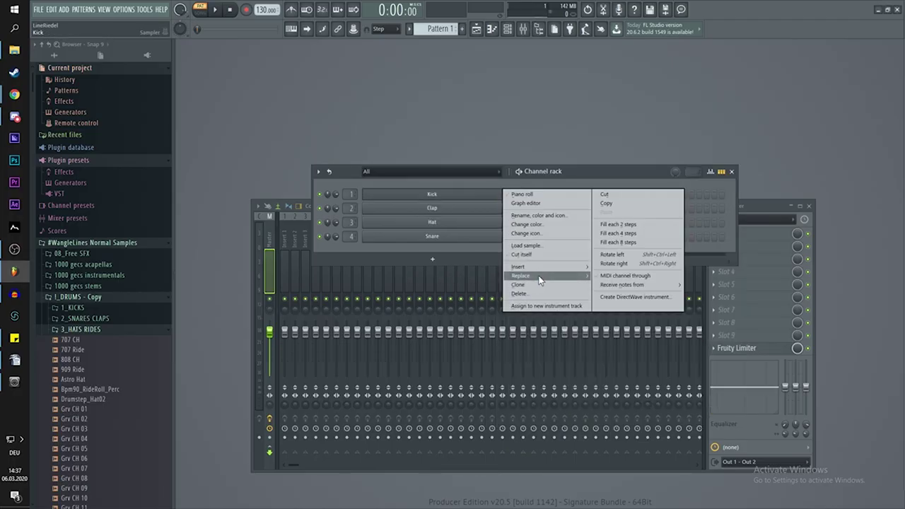
left_click(690, 426)
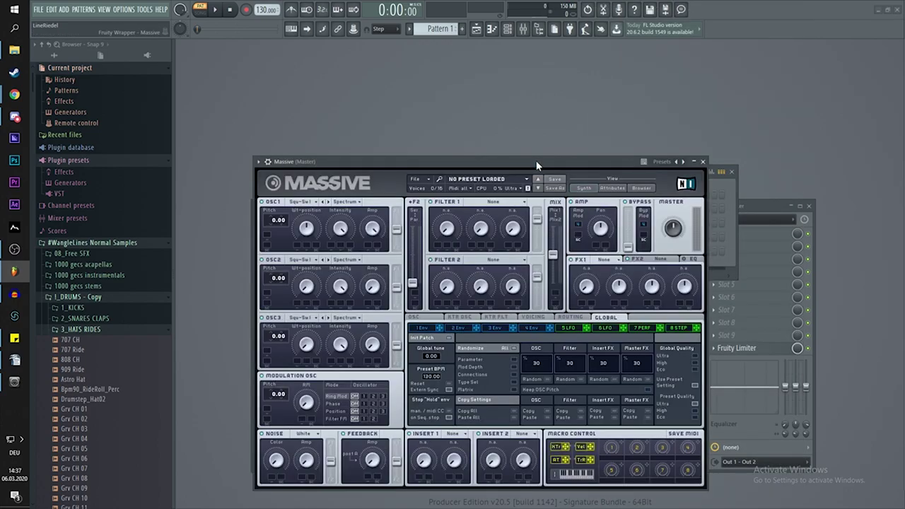
left_click_drag(537, 161, 640, 106)
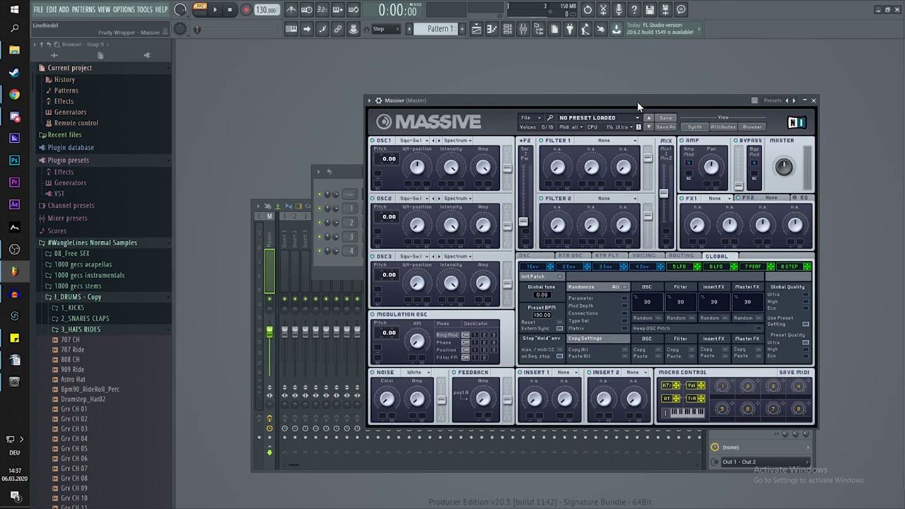
Set Massive's oscillator 1 to Sin-Triangle and put Reverb in the first FX slot.
left_click(410, 140)
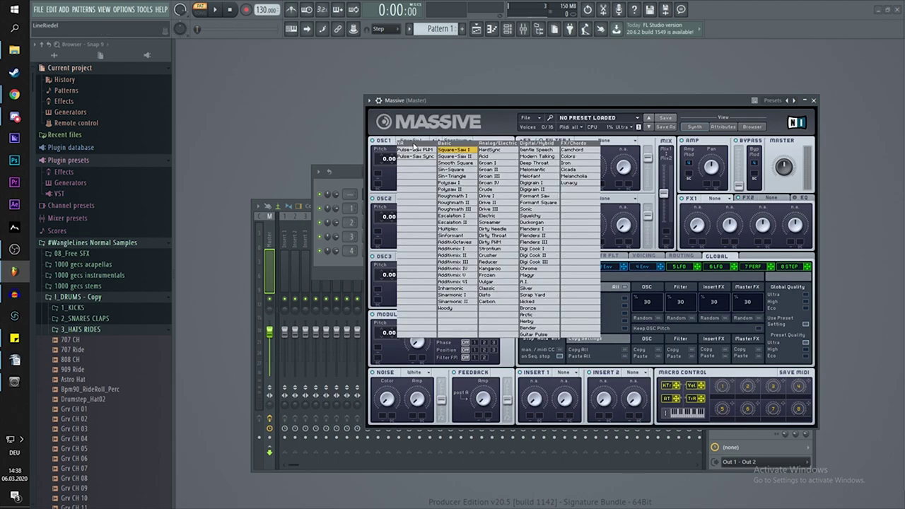
left_click(457, 175)
left_click(642, 267)
left_click(715, 198)
left_click(721, 283)
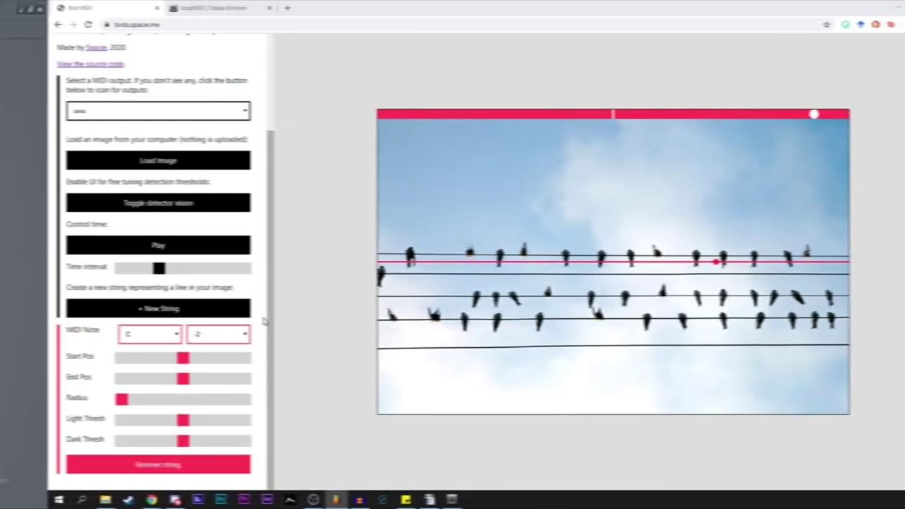
Set the red string's octave to 4, then play and pause the strings.
left_click(193, 333)
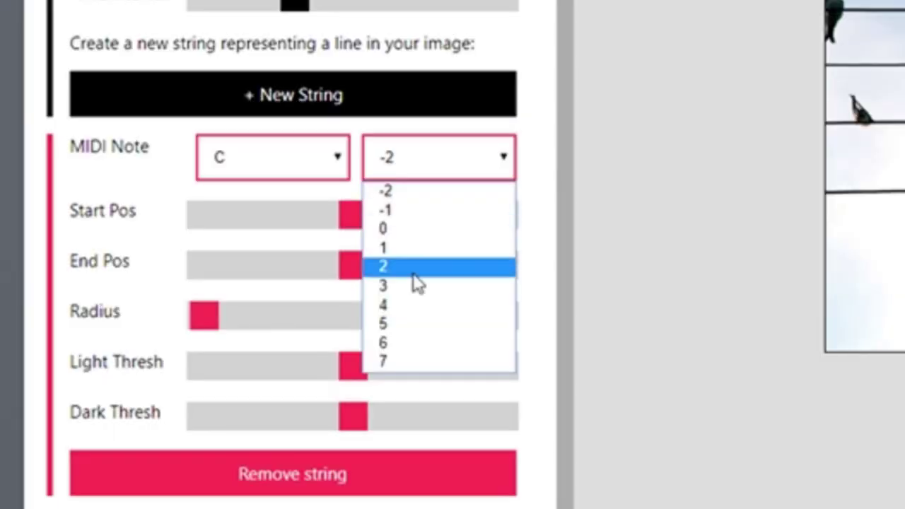
left_click(176, 397)
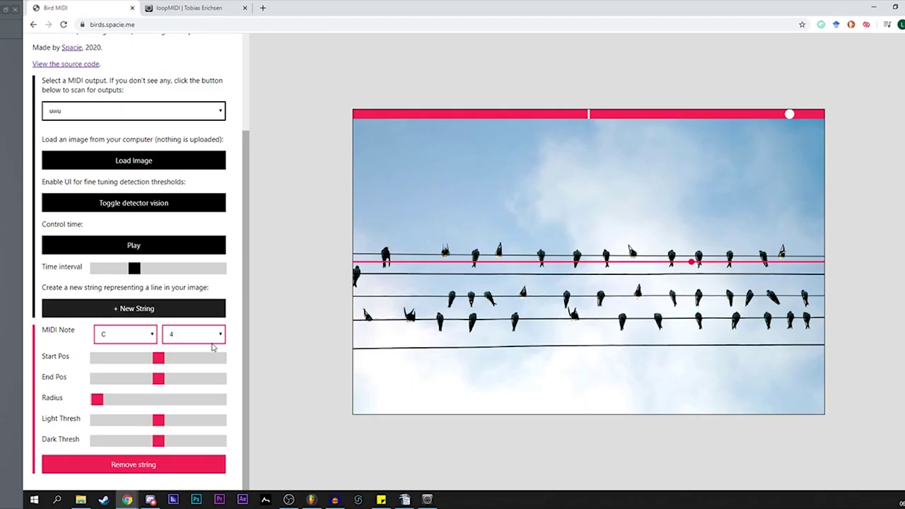
left_click(136, 251)
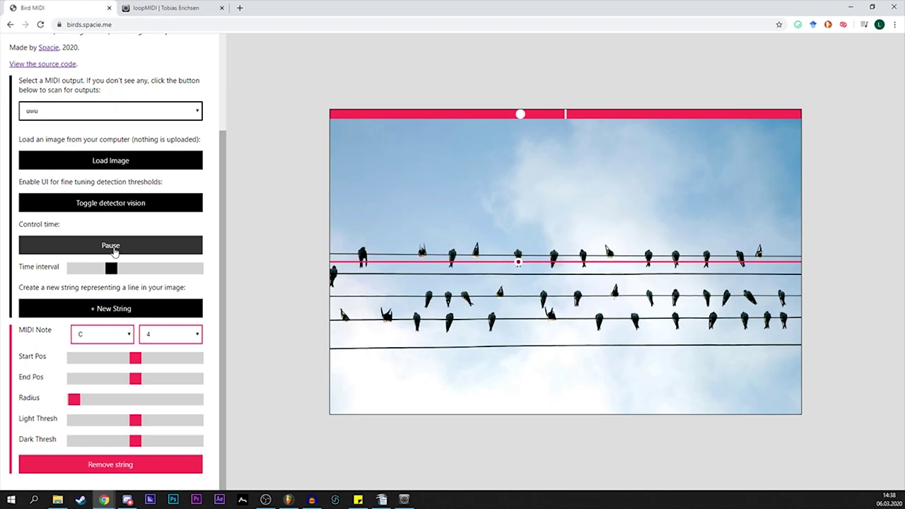
left_click(114, 248)
Add an orange string on the lower bird wire and resume playback with both strings.
left_click(186, 309)
scroll(211, 417, "down", 3)
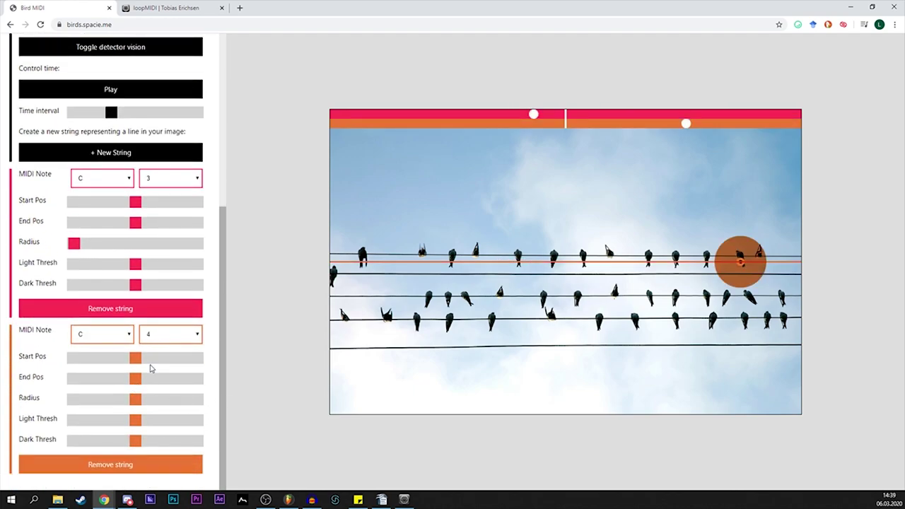
mouse_move(150, 365)
left_mouse_down()
mouse_move(159, 381)
mouse_move(73, 399)
left_mouse_up()
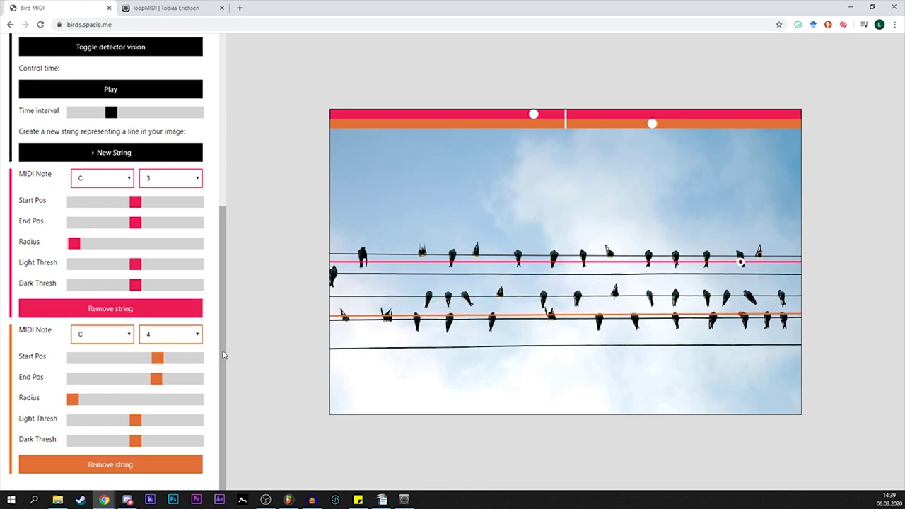
left_click(111, 89)
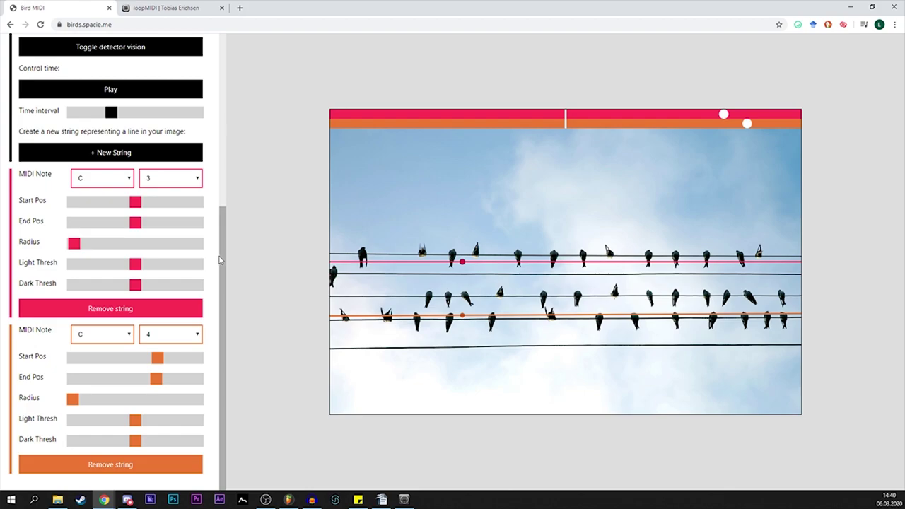
left_click_drag(219, 260, 228, 133)
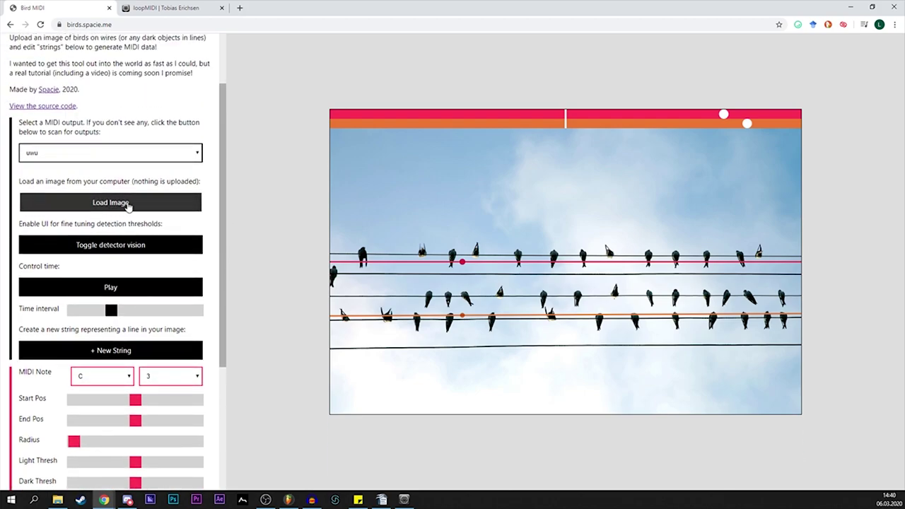
Load image 2, then browse another folder and load the sleeping-figure sketch image.
left_click(111, 202)
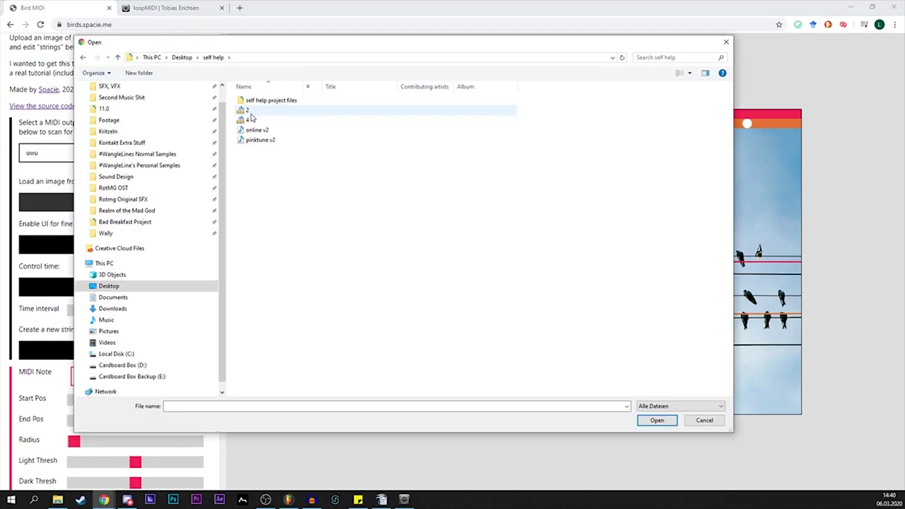
double_click(249, 111)
left_click(111, 283)
left_click(109, 331)
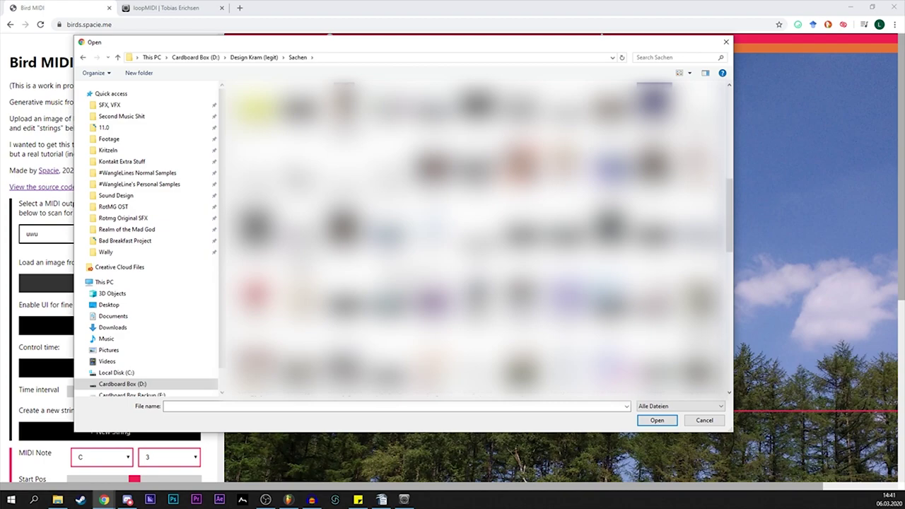
double_click(254, 239)
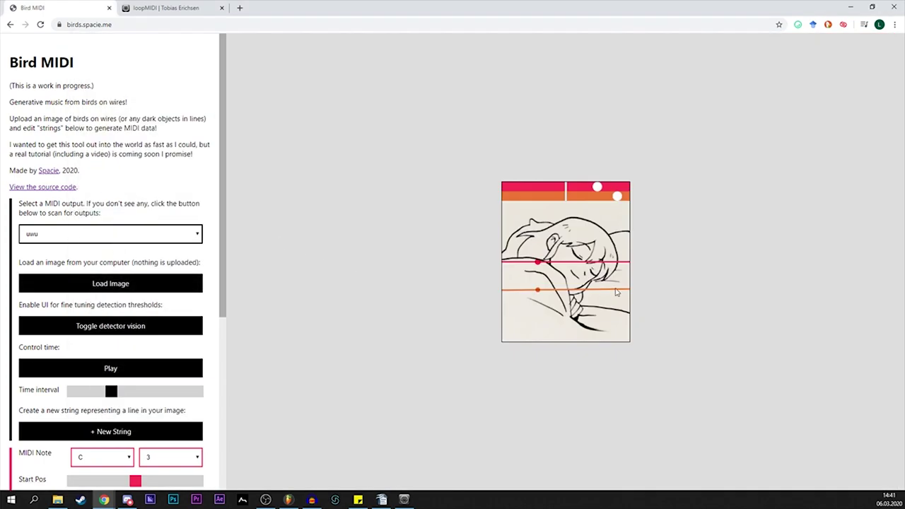
scroll(538, 276, "up", 6, "ctrl")
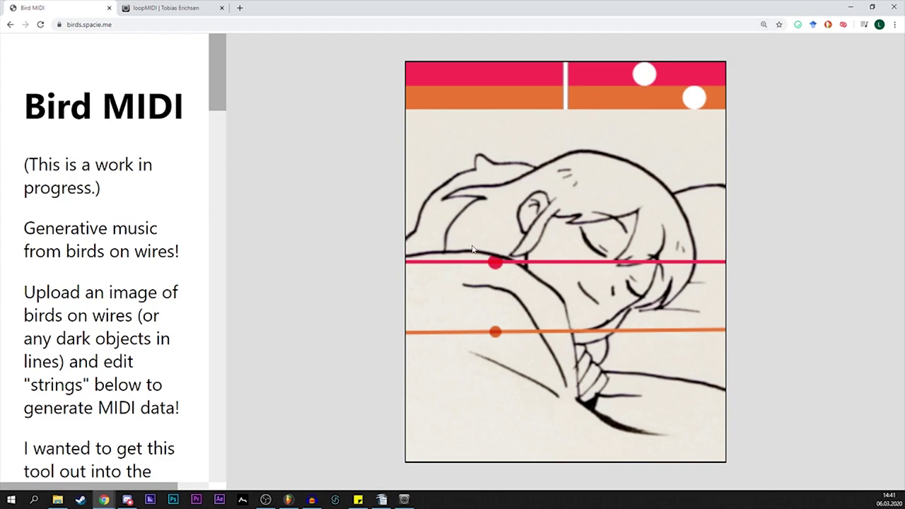
scroll(468, 272, "up", 2, "ctrl")
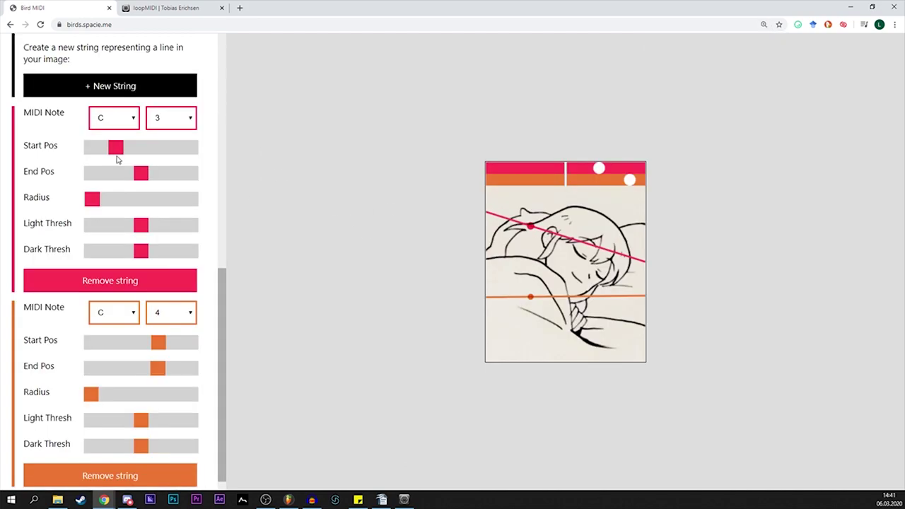
Drag the red and orange strings' position sliders so they cross diagonally in opposite directions.
left_click_drag(140, 177, 145, 176)
left_click_drag(157, 343, 111, 376)
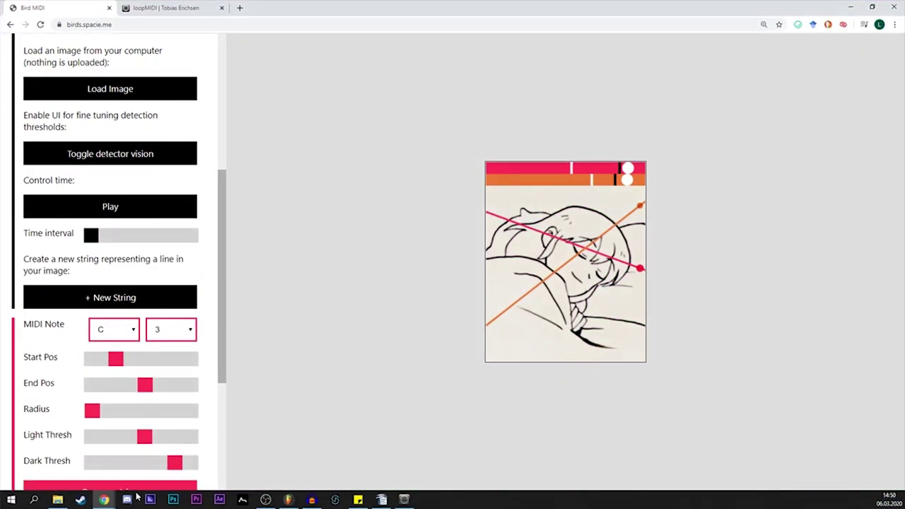
Load the cable photo from the Desktop and move the red string's end point.
left_click(57, 500)
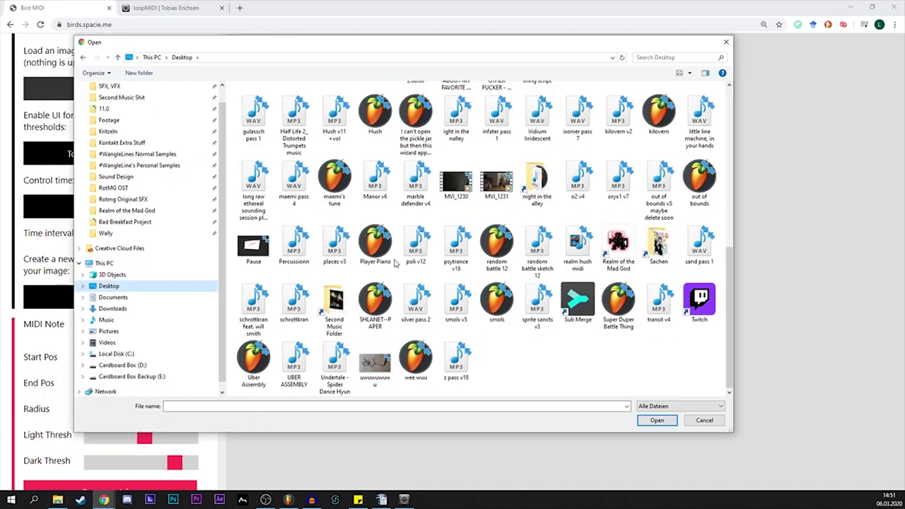
double_click(374, 413)
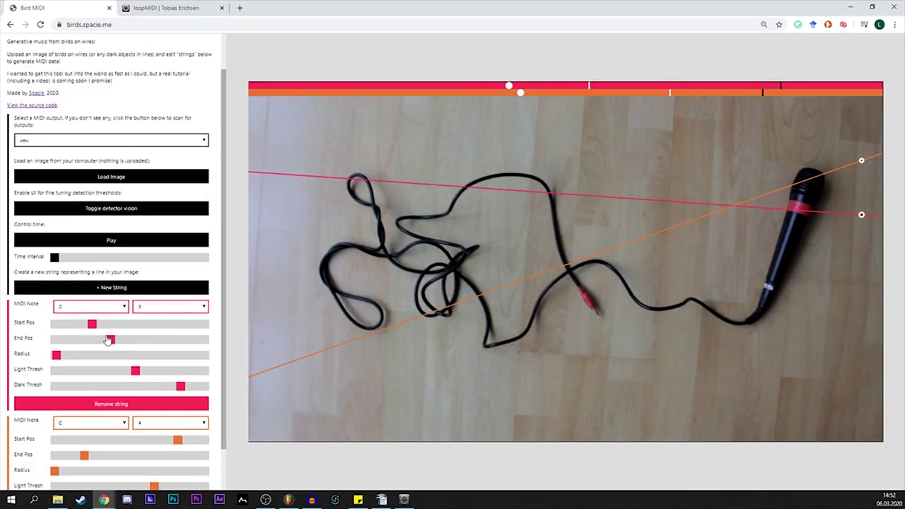
mouse_move(108, 338)
left_mouse_down()
mouse_move(129, 338)
mouse_move(95, 324)
left_mouse_up()
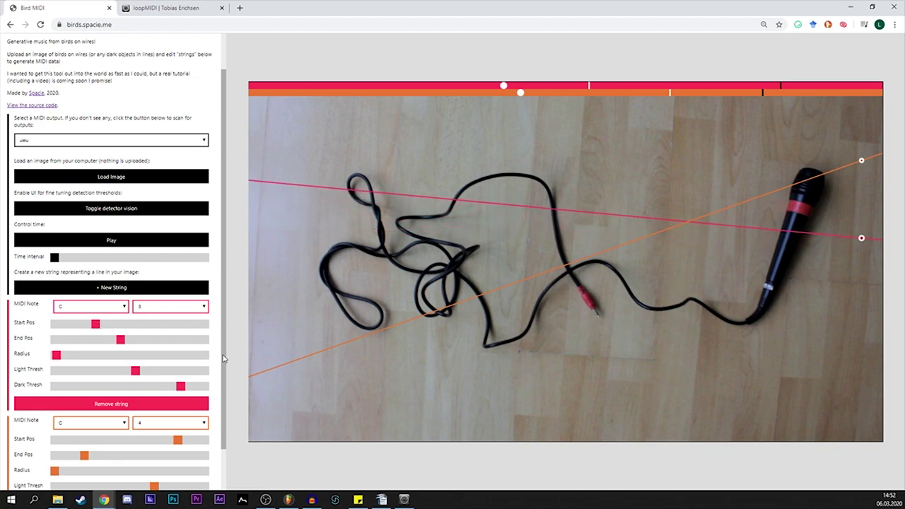
scroll(221, 358, "down", 1)
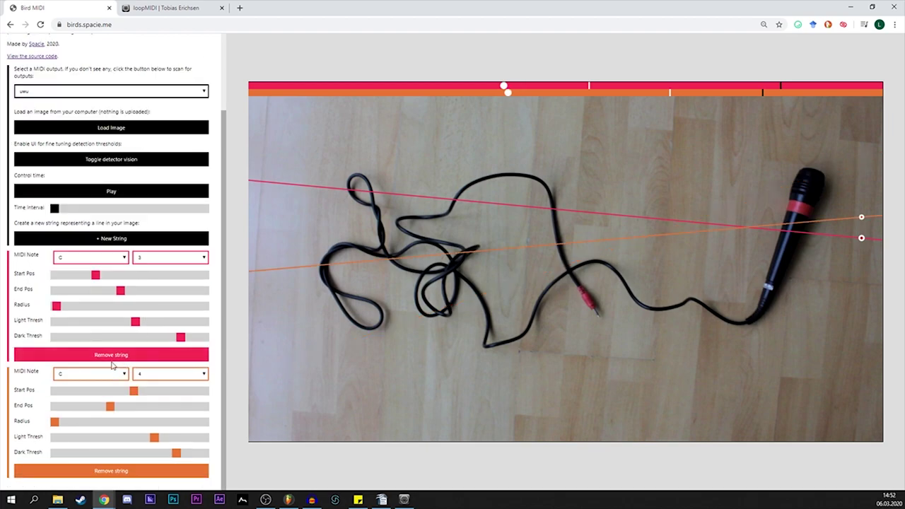
scroll(198, 241, "up", 1)
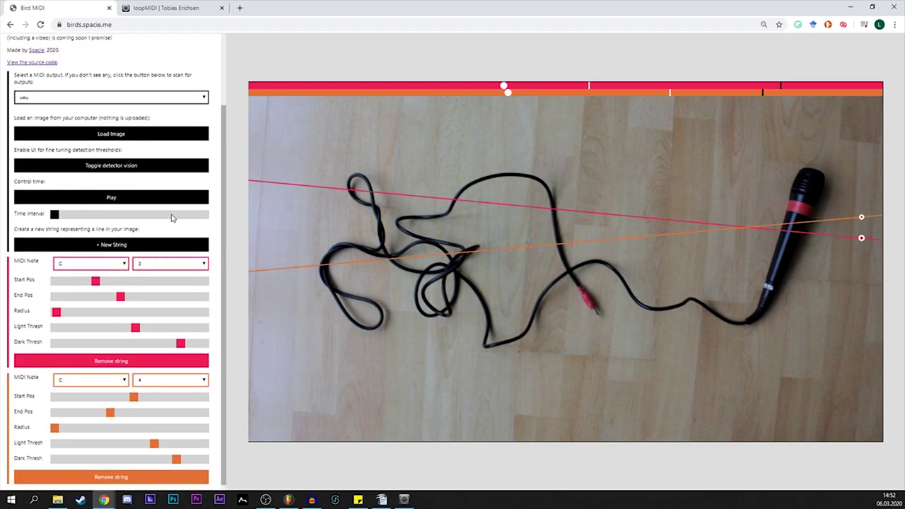
Start playback, raise the time interval, and lower the red string's light and dark thresholds.
left_click(122, 197)
left_click_drag(55, 214, 176, 227)
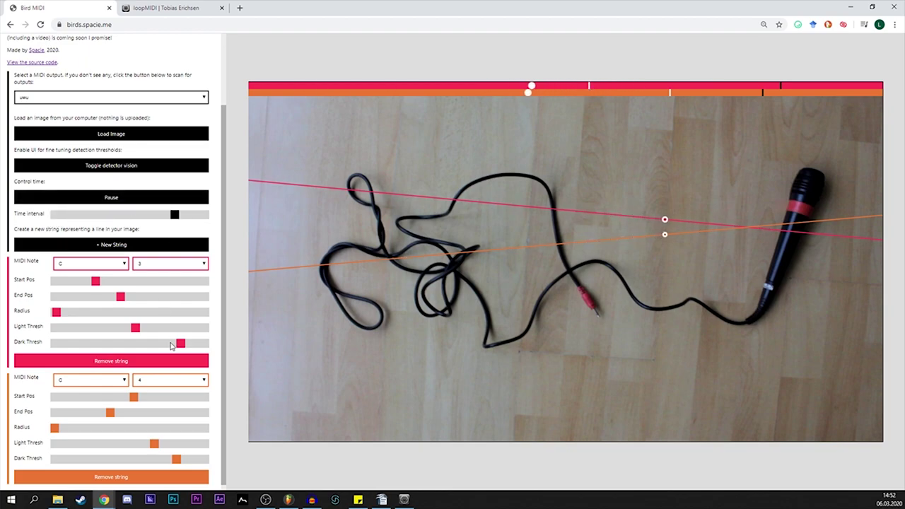
left_click_drag(182, 346, 90, 347)
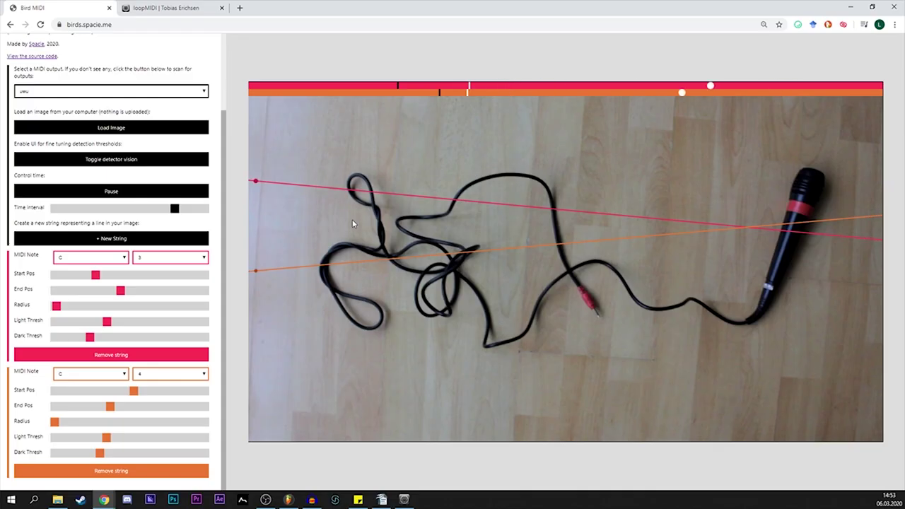
Shorten the interval between notes and pause the string scanning in Bird MIDI.
left_click(126, 207)
left_click(111, 191)
key("alt+Tab")
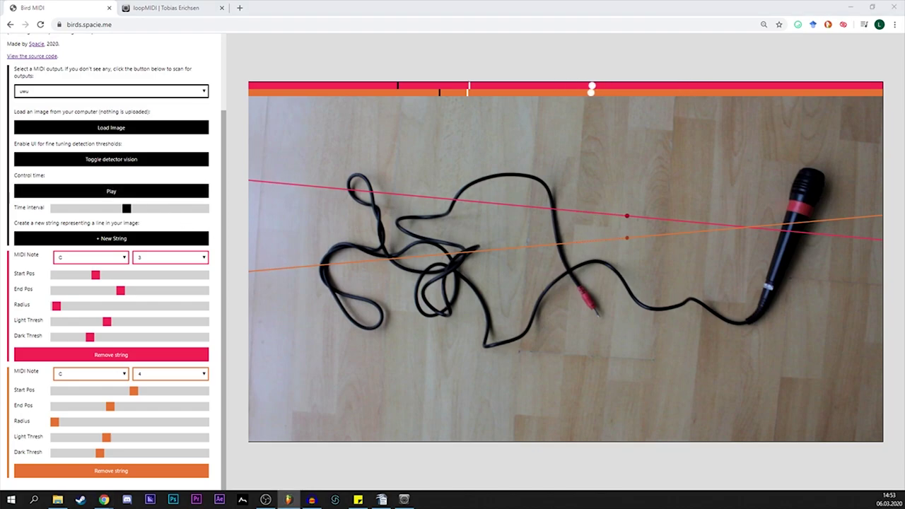
left_click(224, 232)
Add yellow and green strings, lower yellow's threshold, set green's octave to 3 and slant it.
left_click_drag(216, 429, 194, 452)
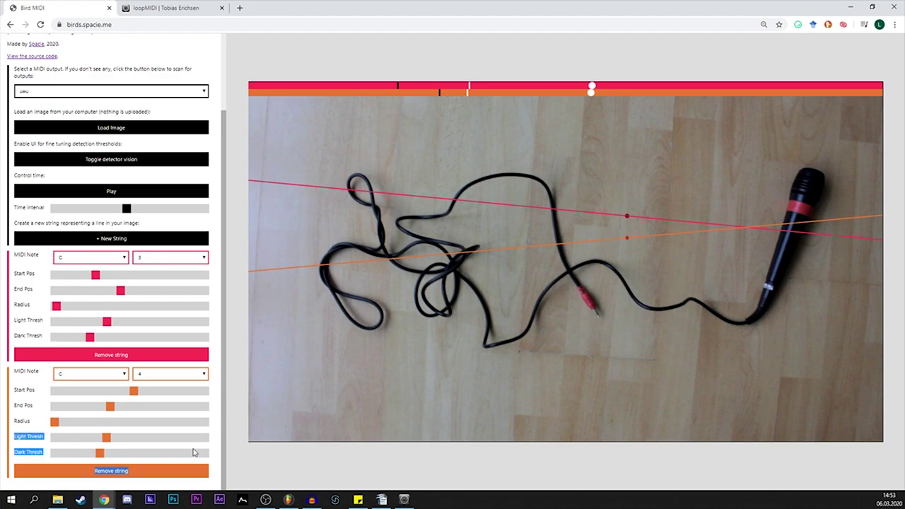
left_click(111, 239)
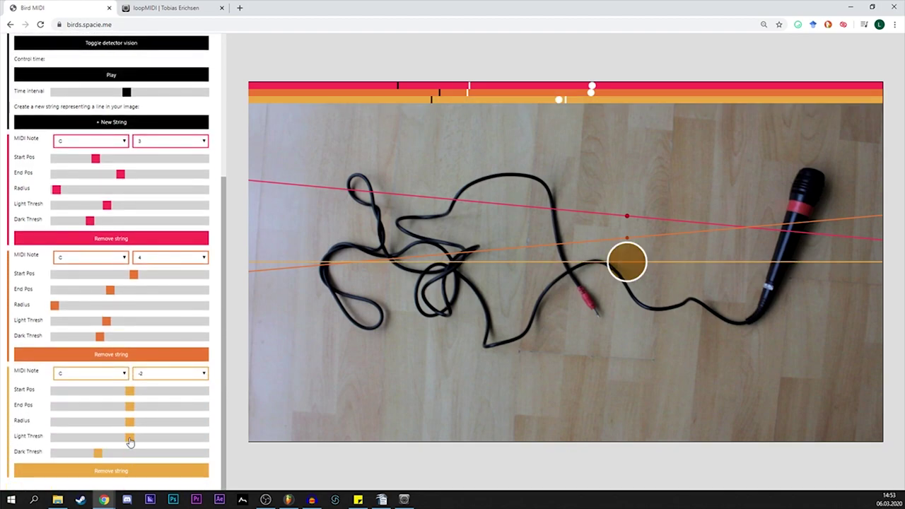
left_click_drag(130, 439, 102, 440)
left_click(170, 373)
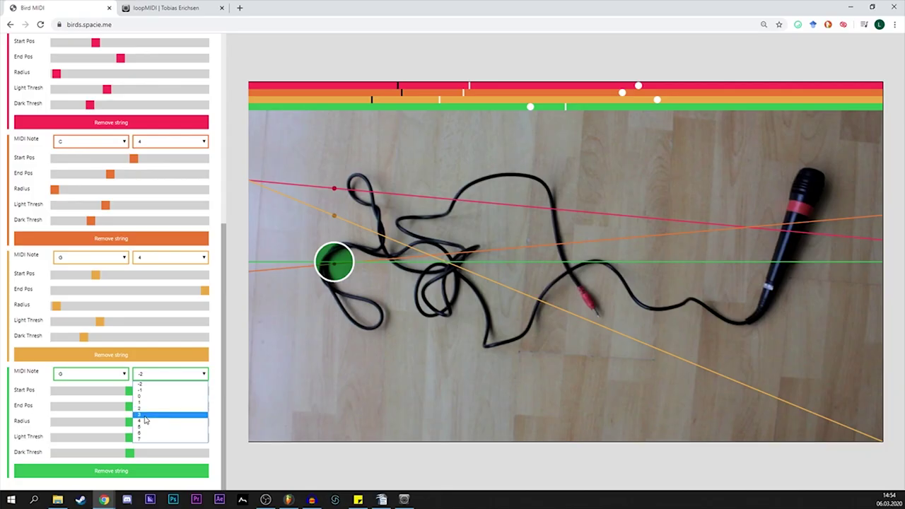
left_click(145, 415)
left_click_drag(131, 391, 151, 391)
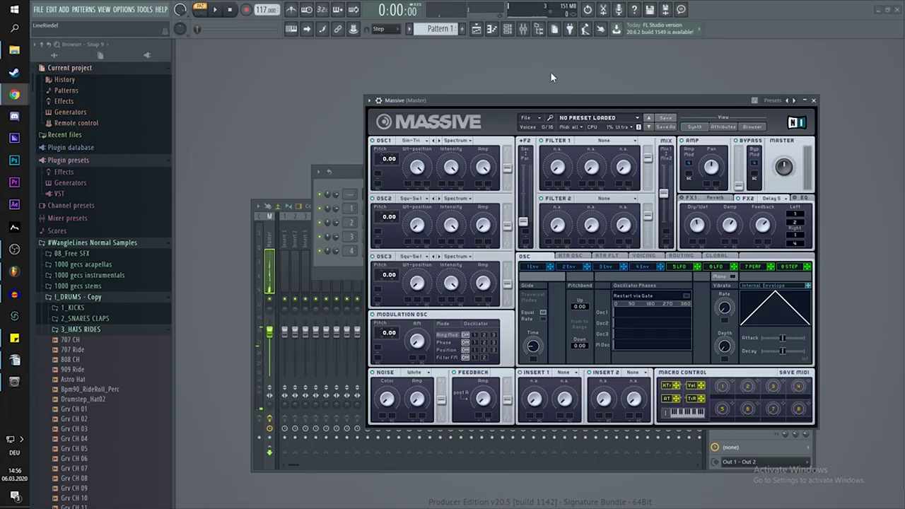
Open Massive's piano roll from the channel rack and start playback to hear the MIDI.
key("F6")
left_click(514, 196)
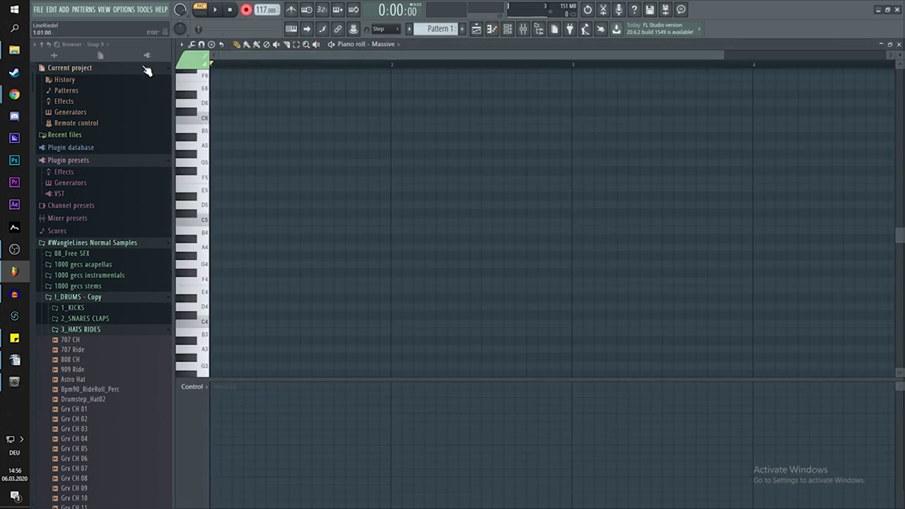
scroll(475, 217, "down", 2)
key("space")
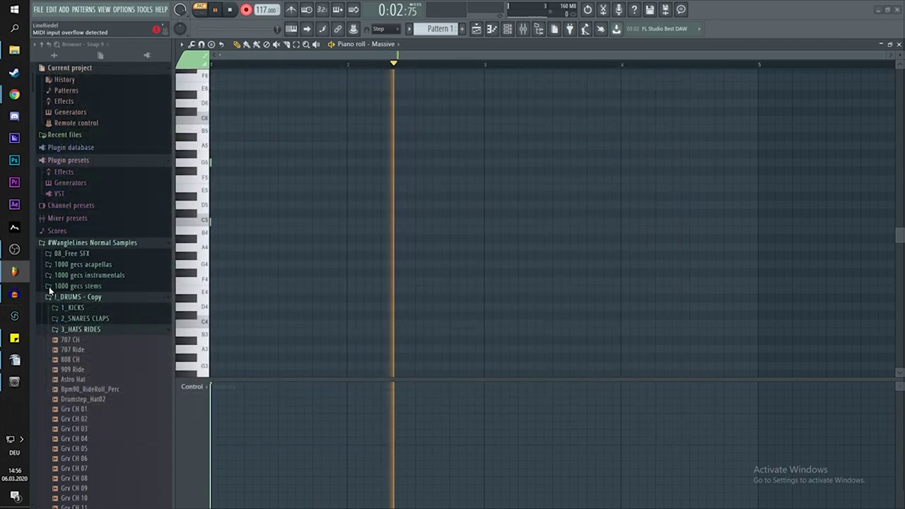
left_click(126, 356)
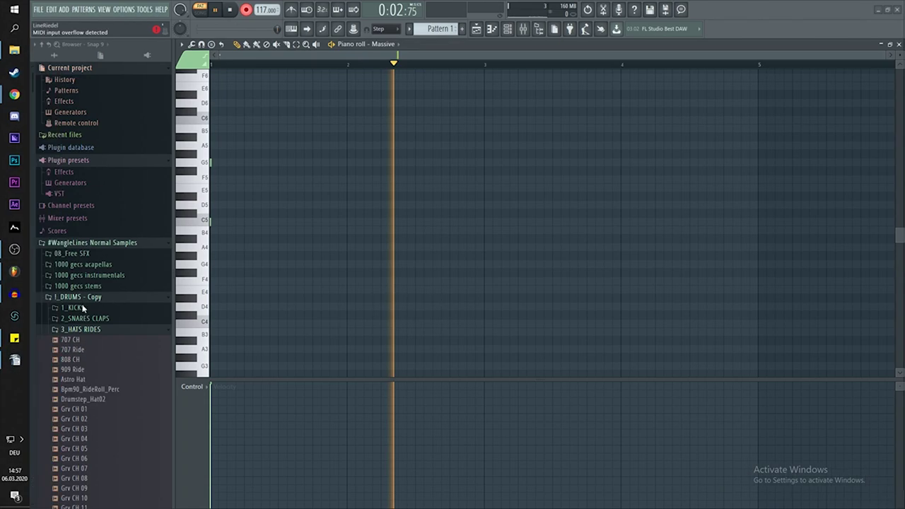
End the FL Studio process in Task Manager, then close Task Manager.
right_click(14, 389)
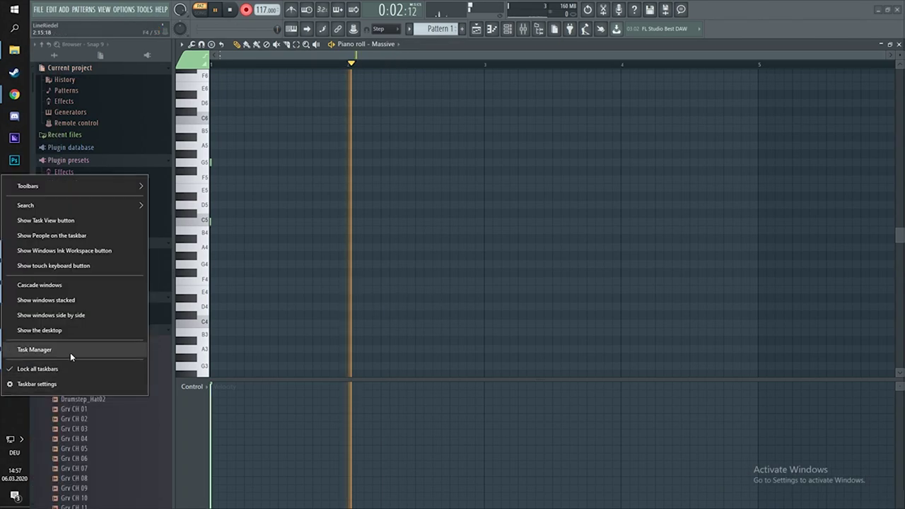
left_click(34, 349)
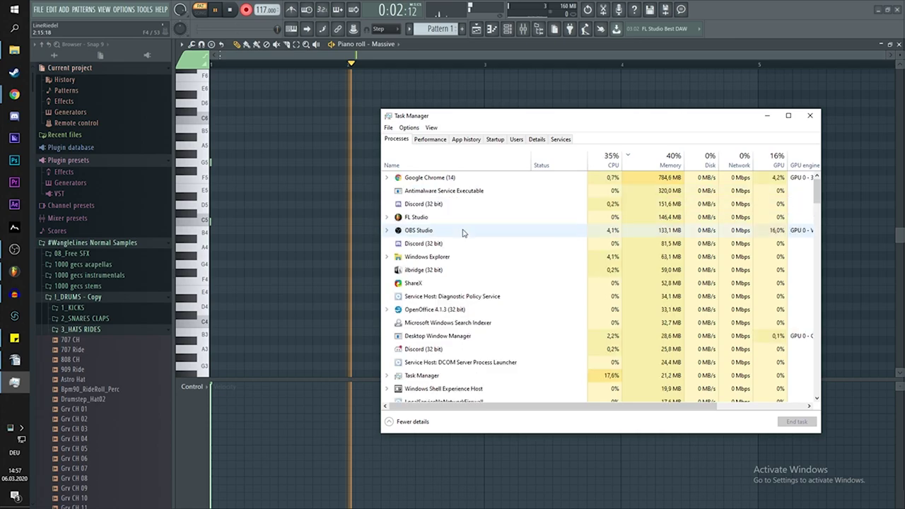
left_click(460, 217)
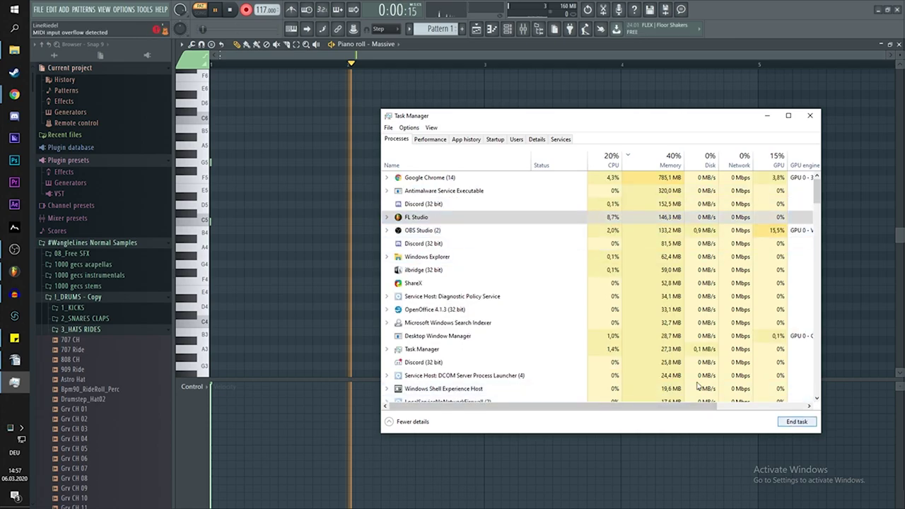
key("Delete")
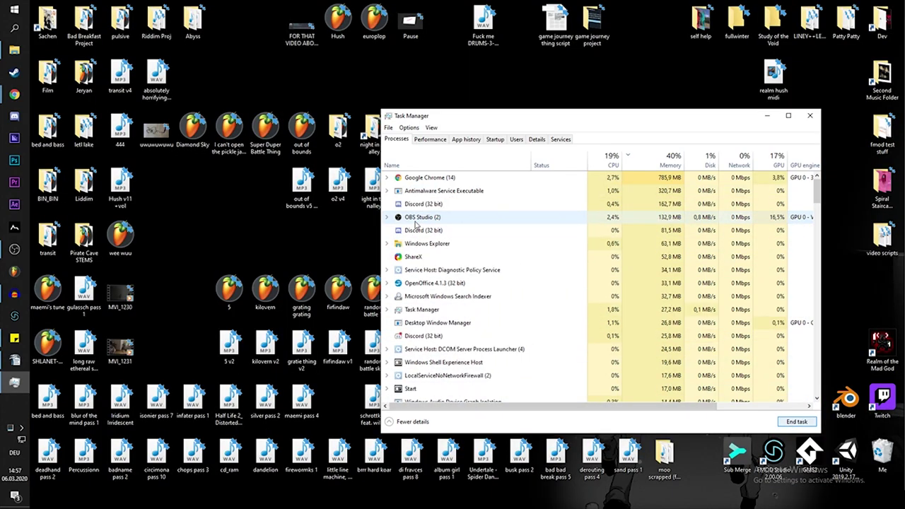
left_click(810, 116)
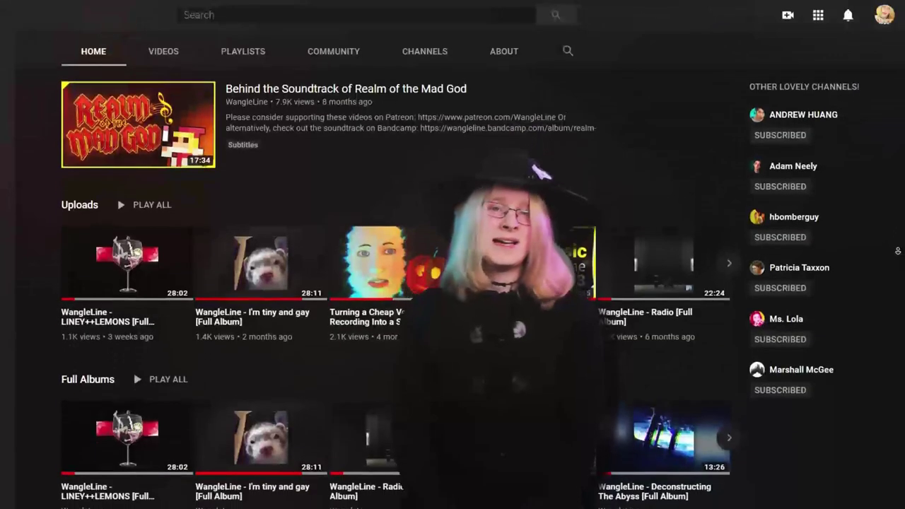
Scroll the music channel's home page down to its Popular uploads.
scroll(396, 283, "down", 3)
scroll(396, 283, "down", 3)
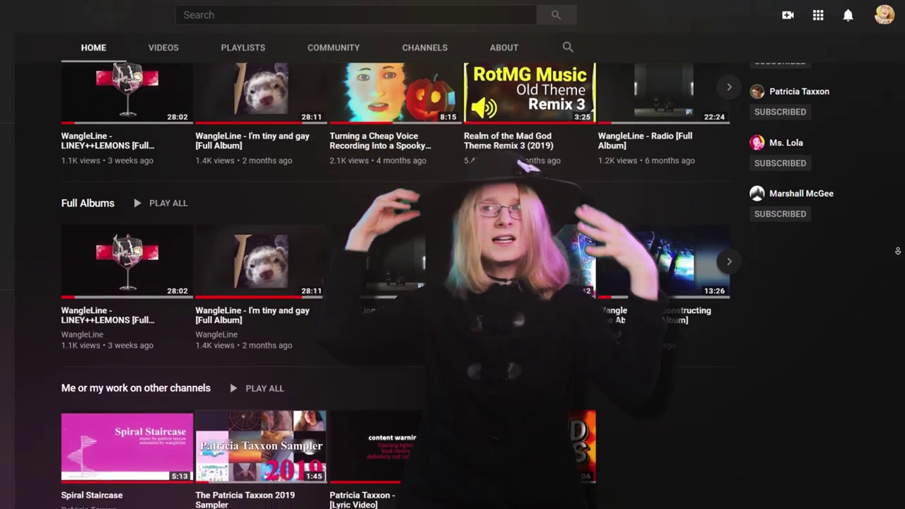
scroll(396, 283, "down", 3)
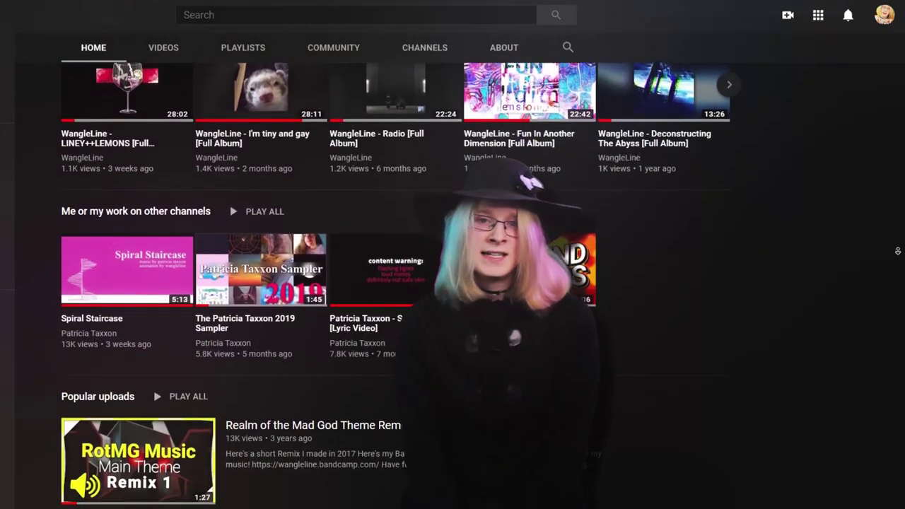
scroll(396, 283, "down", 3)
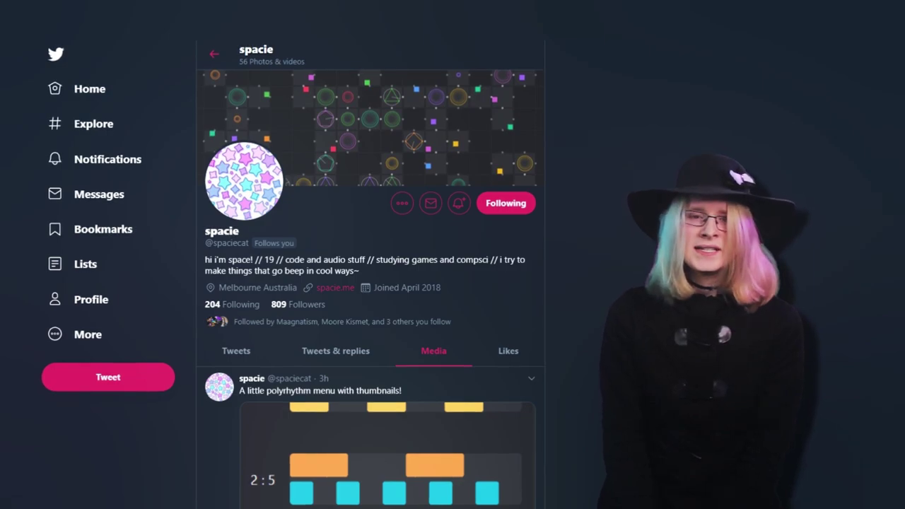
Scroll the developer's Media feed down to the GUI system progress post.
scroll(371, 283, "down", 3)
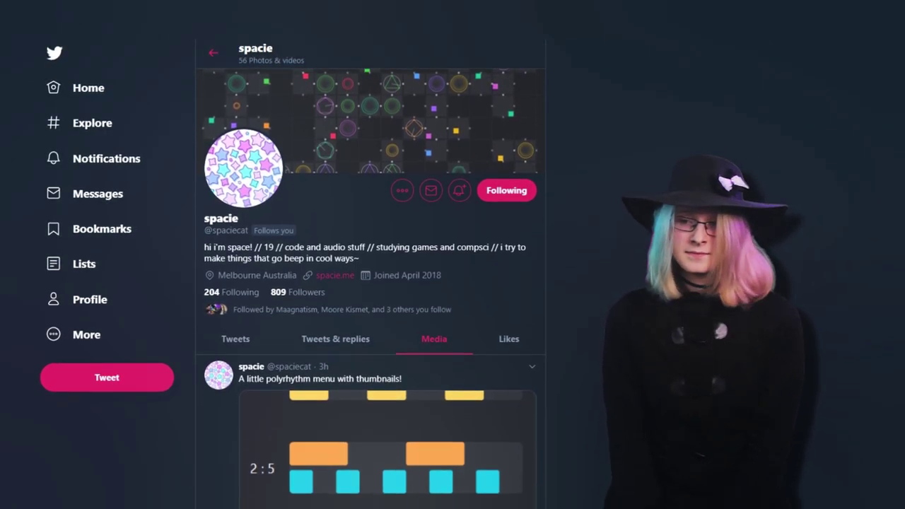
scroll(422, 469, "down", 6)
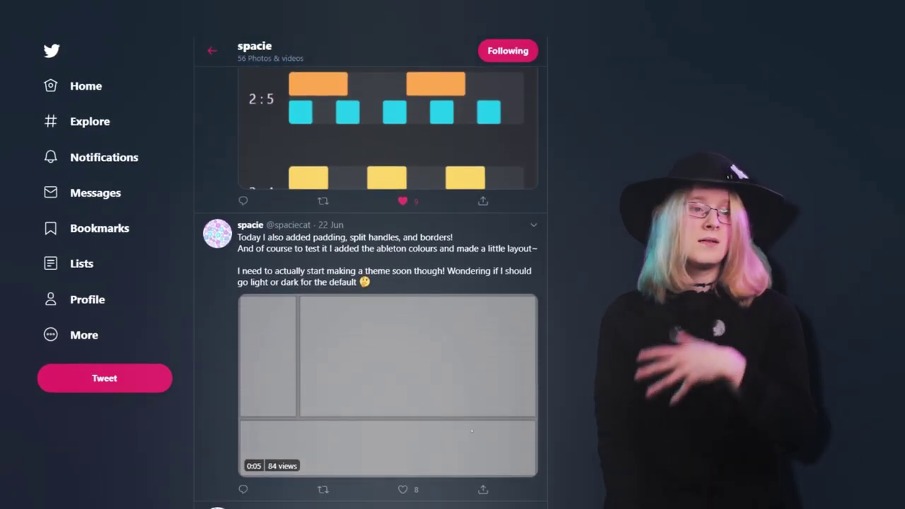
scroll(423, 469, "down", 6)
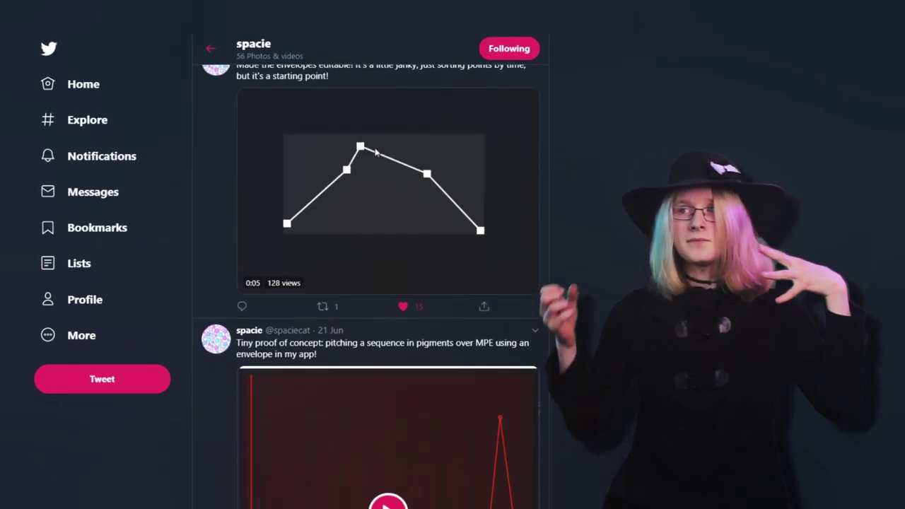
scroll(371, 282, "down", 8)
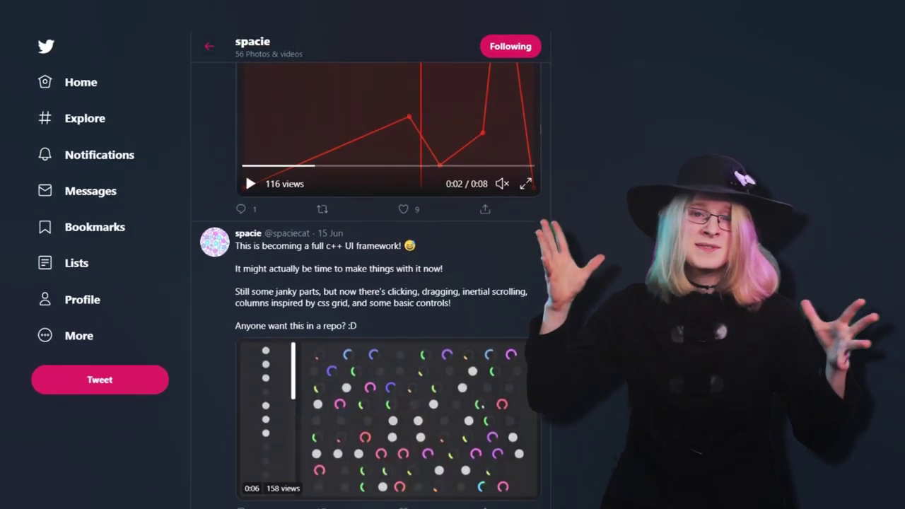
scroll(371, 283, "down", 6)
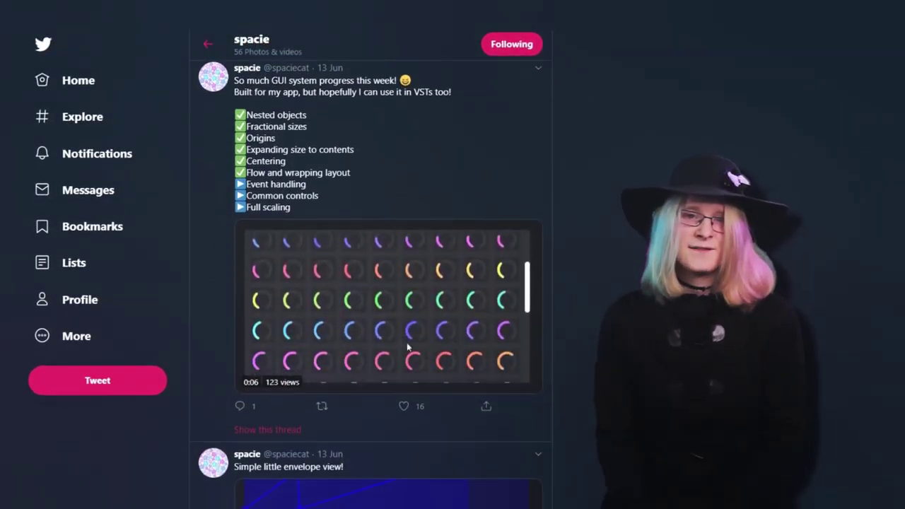